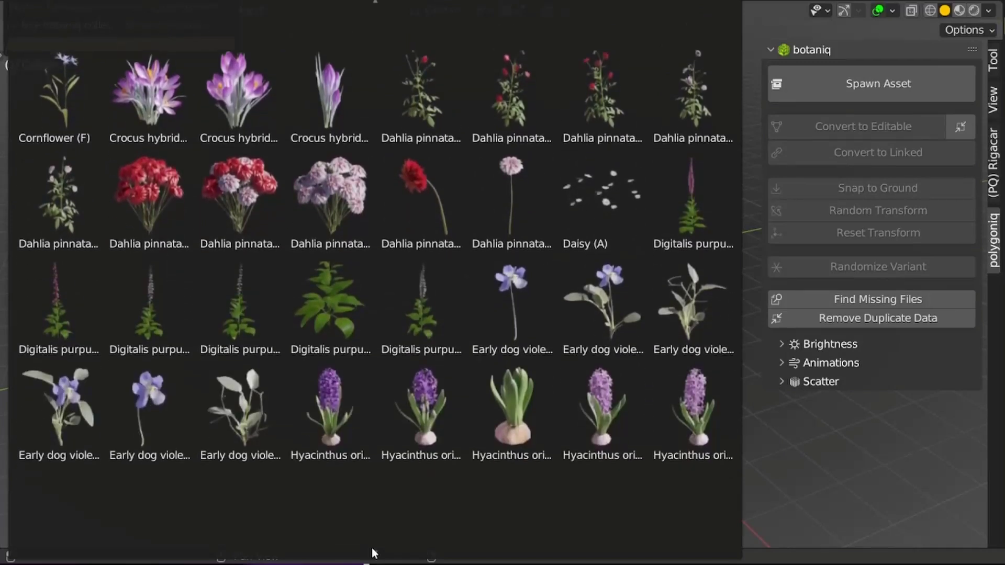
scroll(372, 552, down, 10)
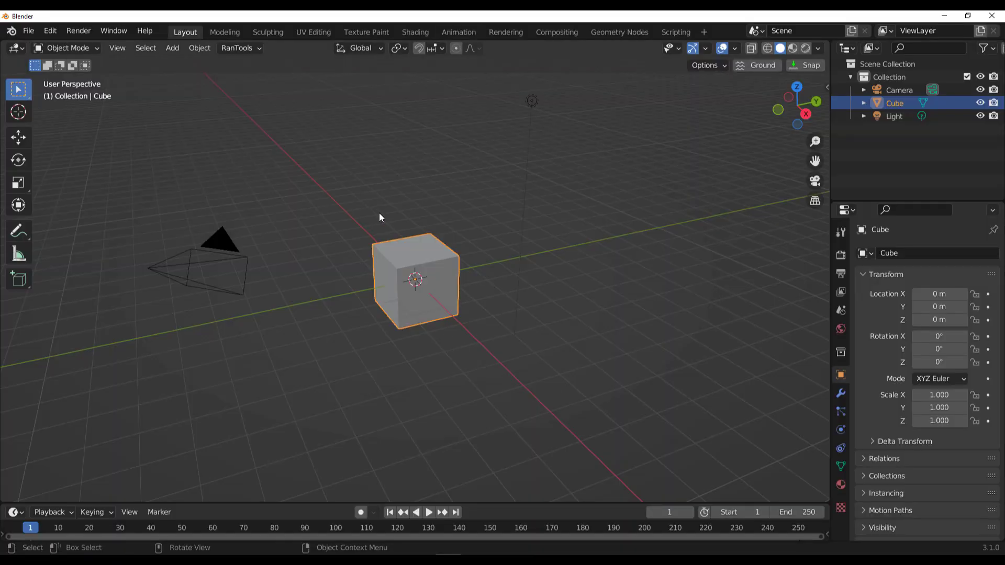
click(417, 201)
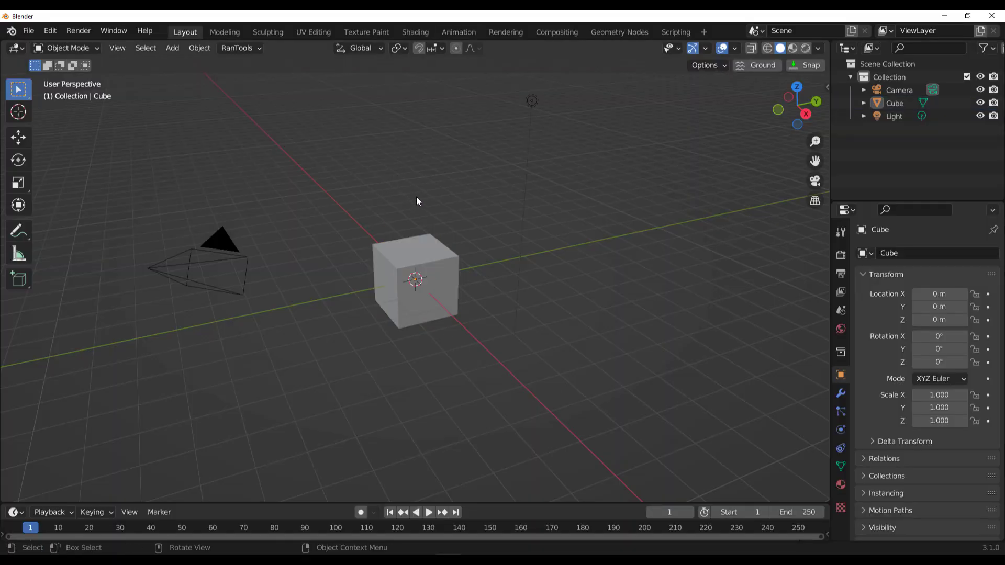
Step: Delete the default cube from the scene
click(50, 32)
middle_drag(608, 256, 522, 289)
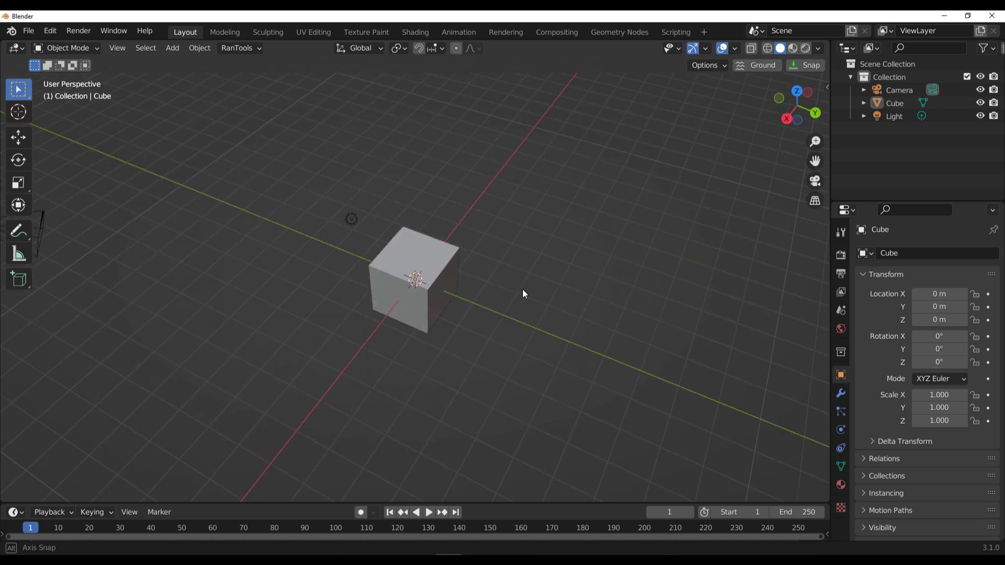
click(439, 272)
key(Delete)
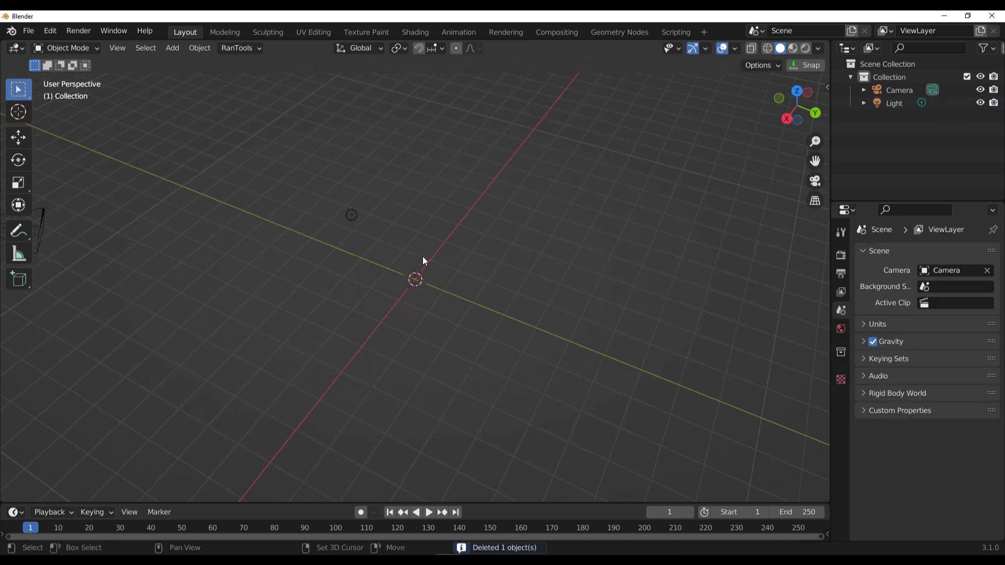
Step: Add a grid mesh at the origin and scale it up uniformly to about 15.4 as a ground surface
key(shift+a)
mouse_move(423, 253)
click(474, 366)
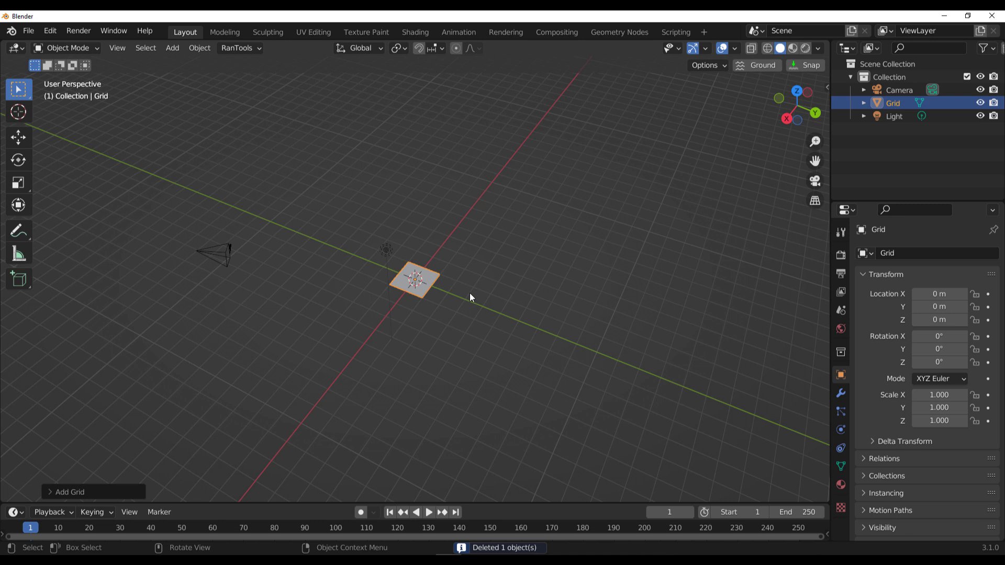
key(s)
click(702, 378)
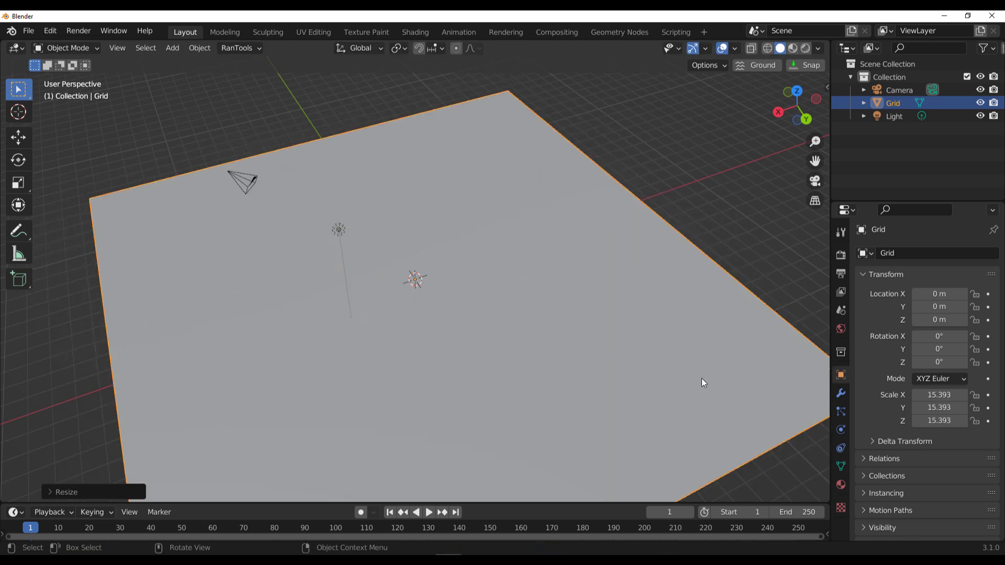
Step: Subdivide the whole ground grid twice in Edit Mode and return to Object Mode
scroll(602, 343, down, 4)
middle_drag(571, 330, 553, 286)
key(Tab)
right_click(539, 162)
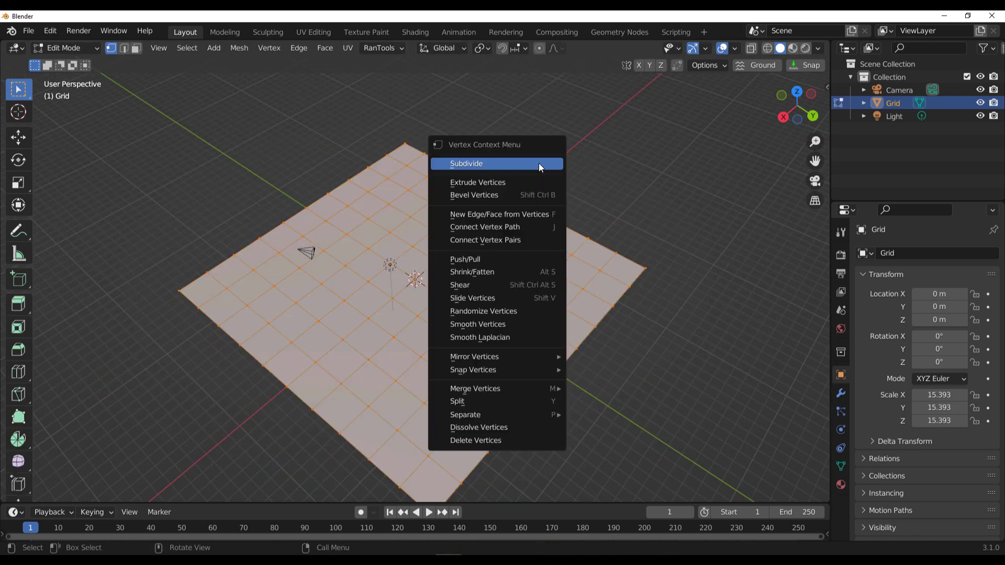
click(538, 163)
right_click(539, 162)
click(538, 162)
middle_drag(539, 162, 576, 220)
key(Tab)
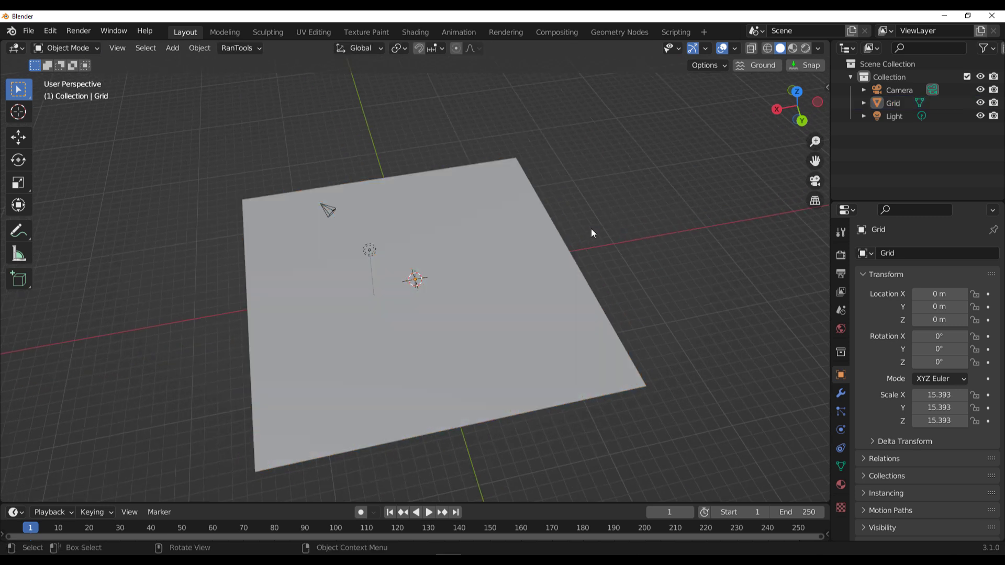
Step: Show the polygoniq add-on tools with only the botaniq full section expanded and aquatiq full and traffiq full collapsed
key(n)
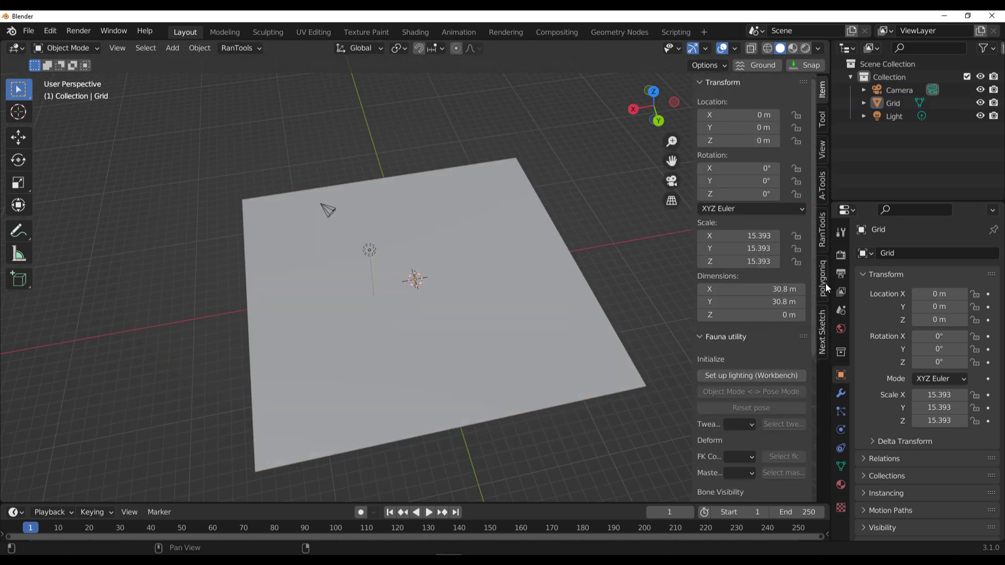
click(823, 278)
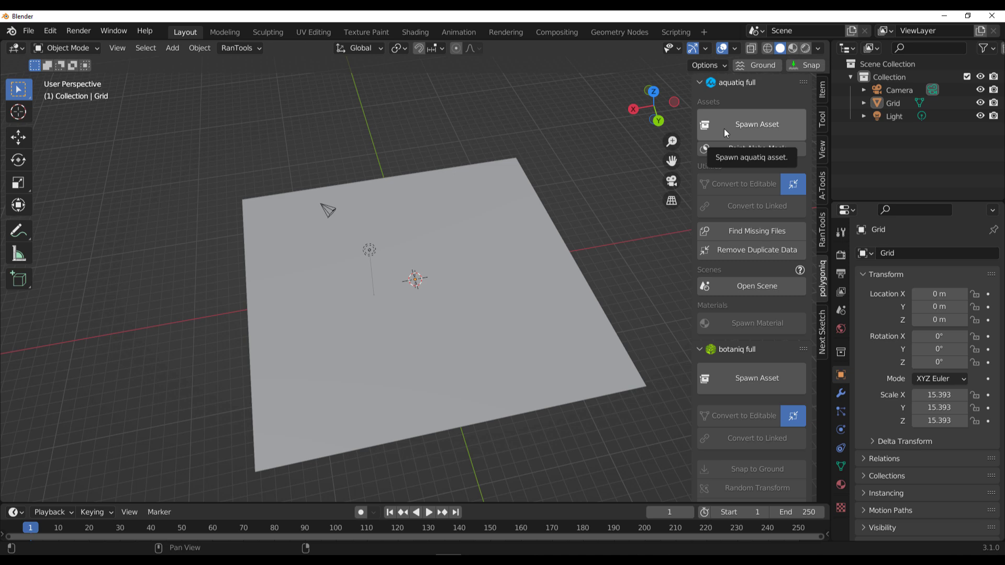
click(705, 84)
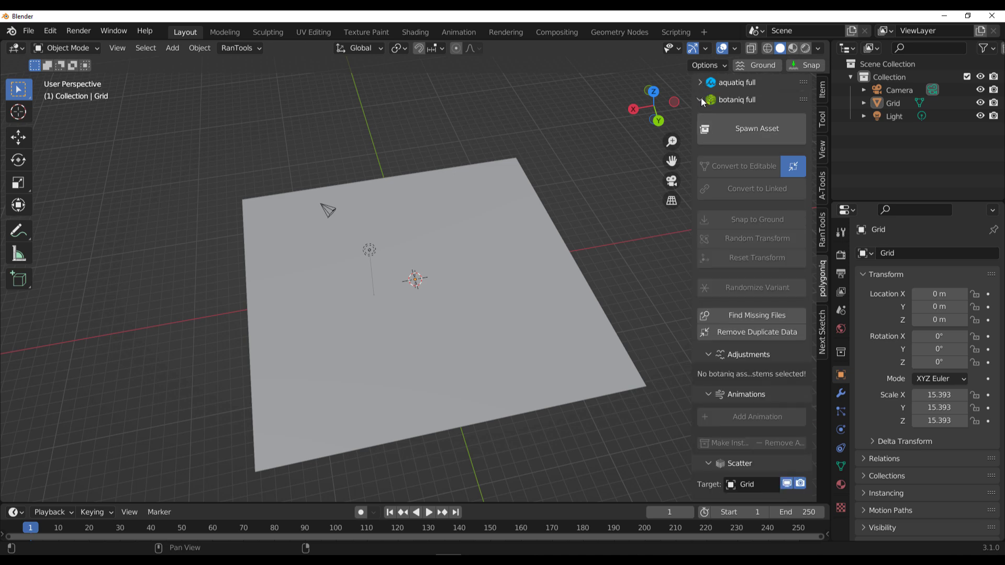
click(702, 98)
click(703, 117)
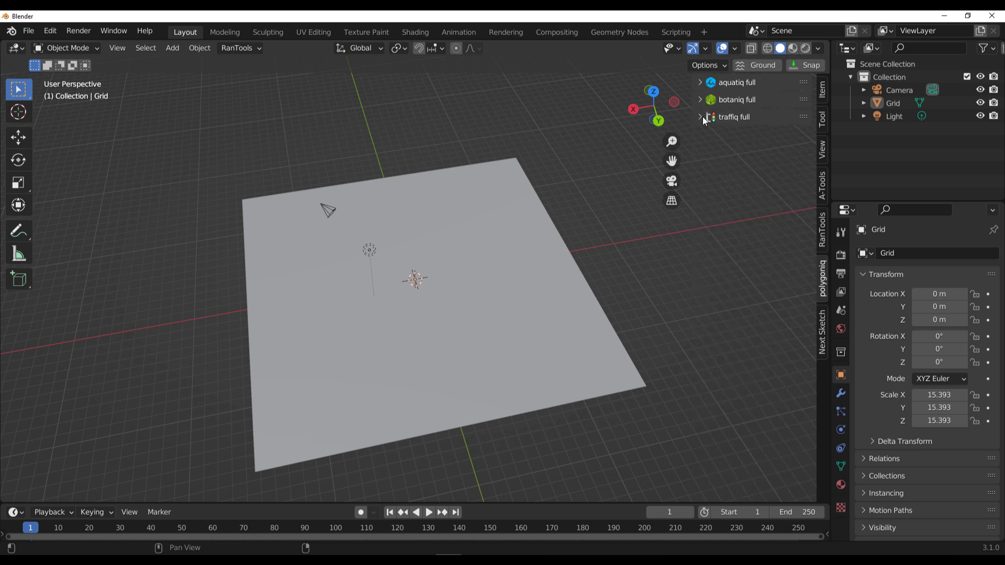
click(703, 117)
click(700, 114)
click(700, 101)
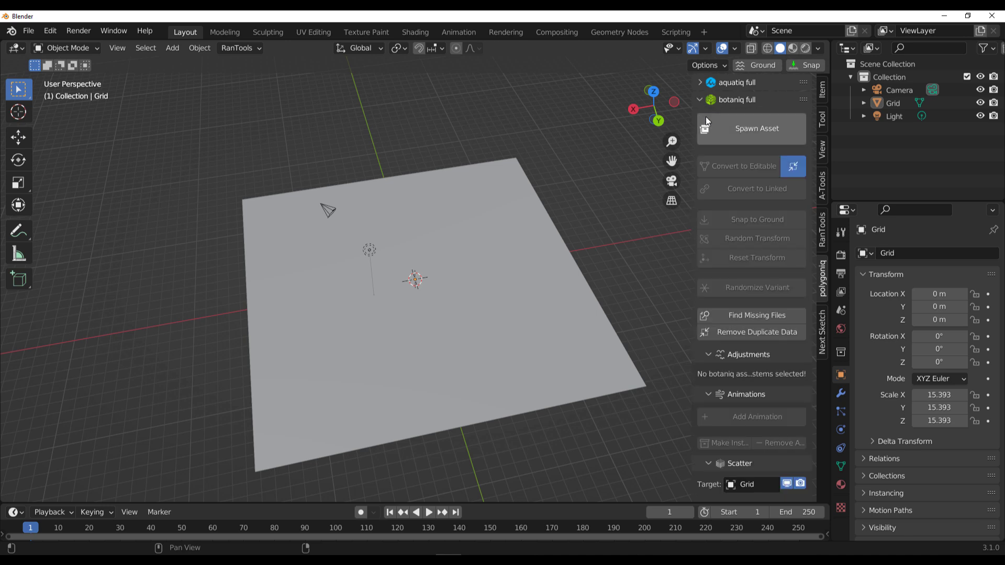
middle_drag(511, 237, 462, 235)
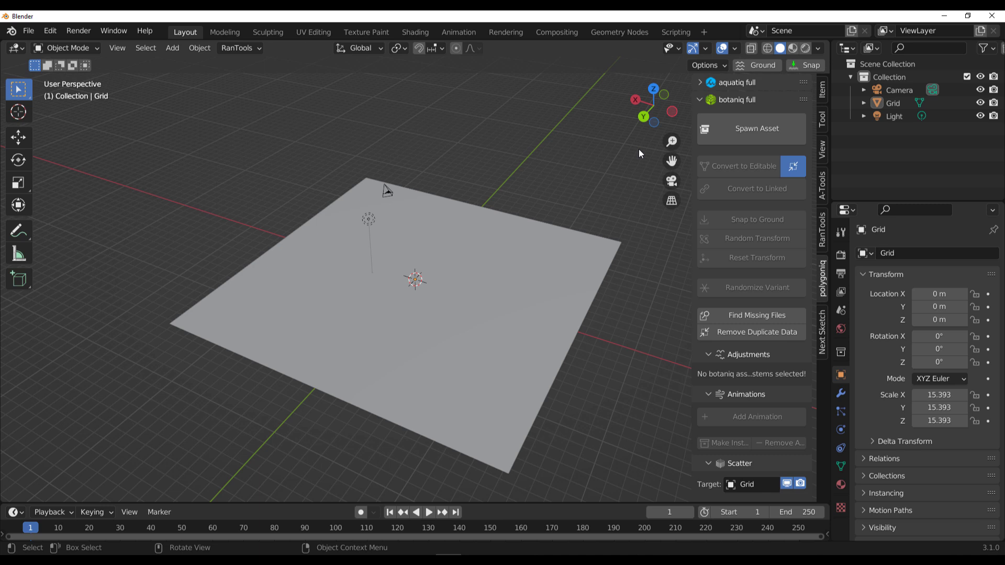
Step: Spawn the Rudbeckia fulgida (A) spring-summer-autumn asset from the botaniq flowers category at the grid's centre
click(739, 136)
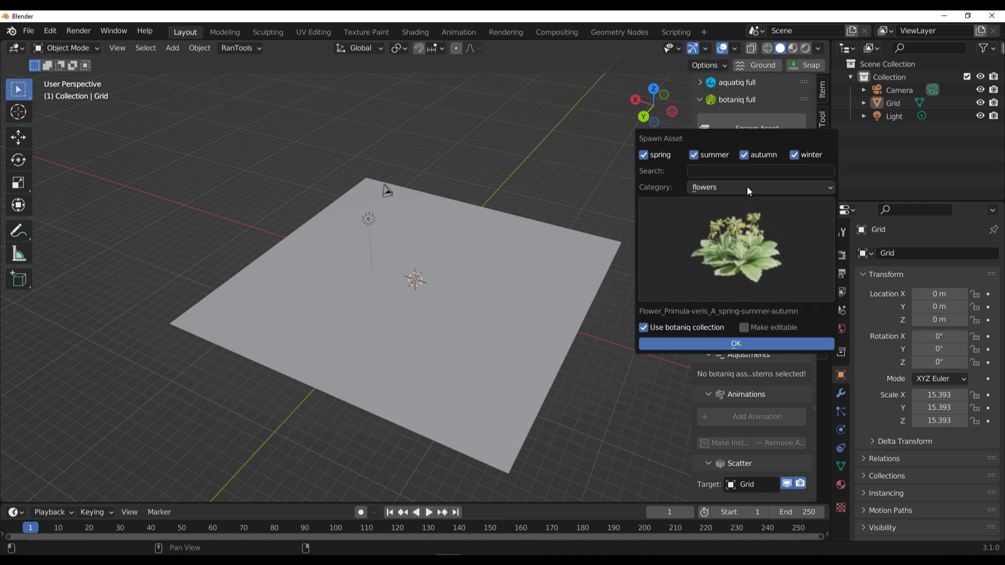
click(746, 186)
click(739, 197)
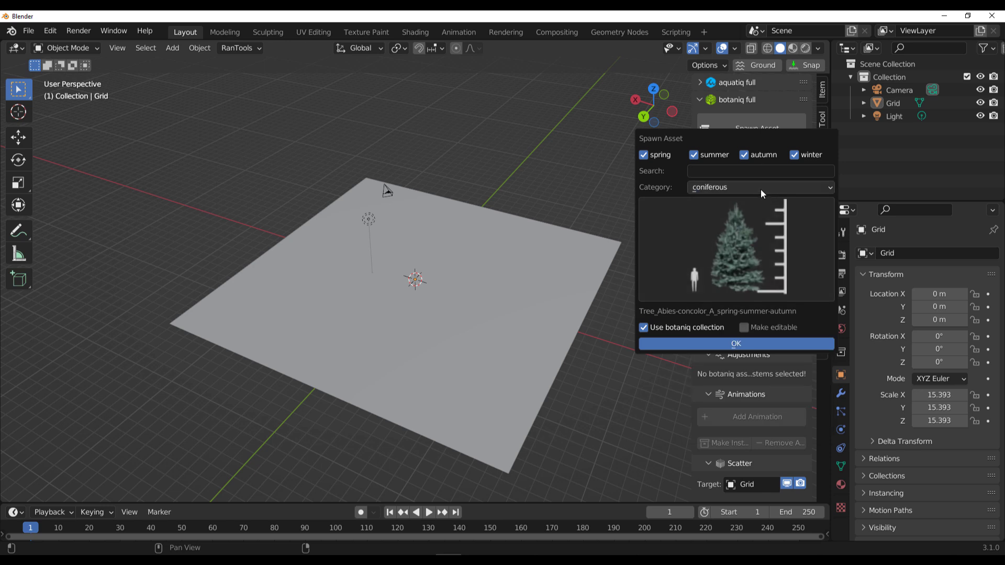
click(761, 190)
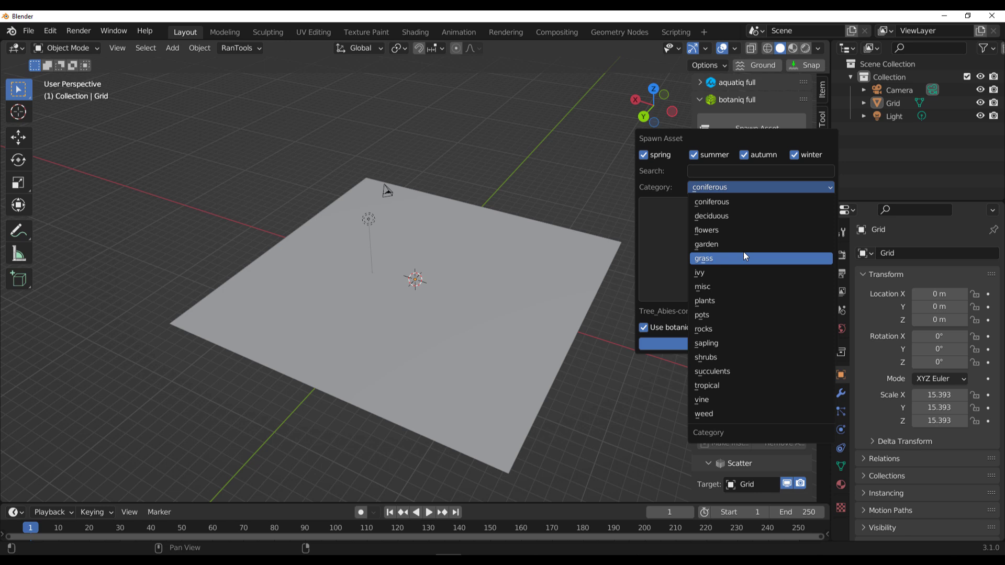
click(739, 232)
click(734, 239)
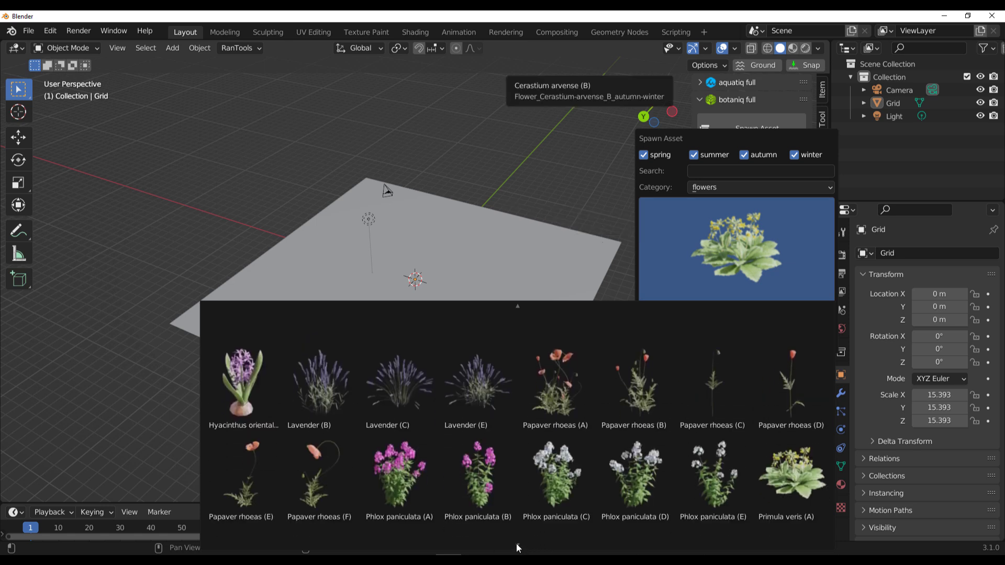
click(714, 463)
click(736, 343)
Step: Place the 3D cursor on the ground about 4.3 m from the first flower and spawn the Rudbeckia hirta (E) flower there
shift+right_click(552, 238)
click(751, 129)
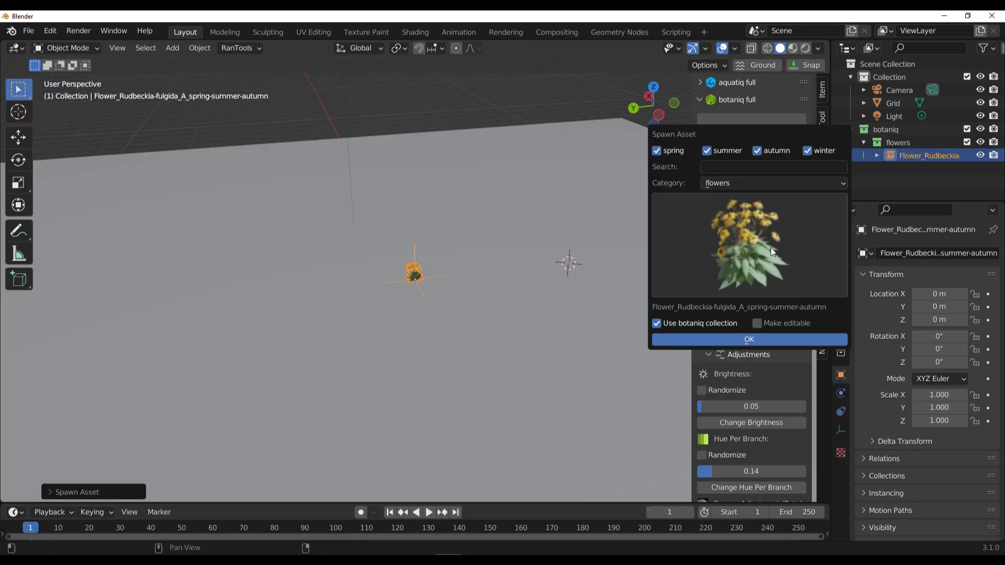
click(672, 268)
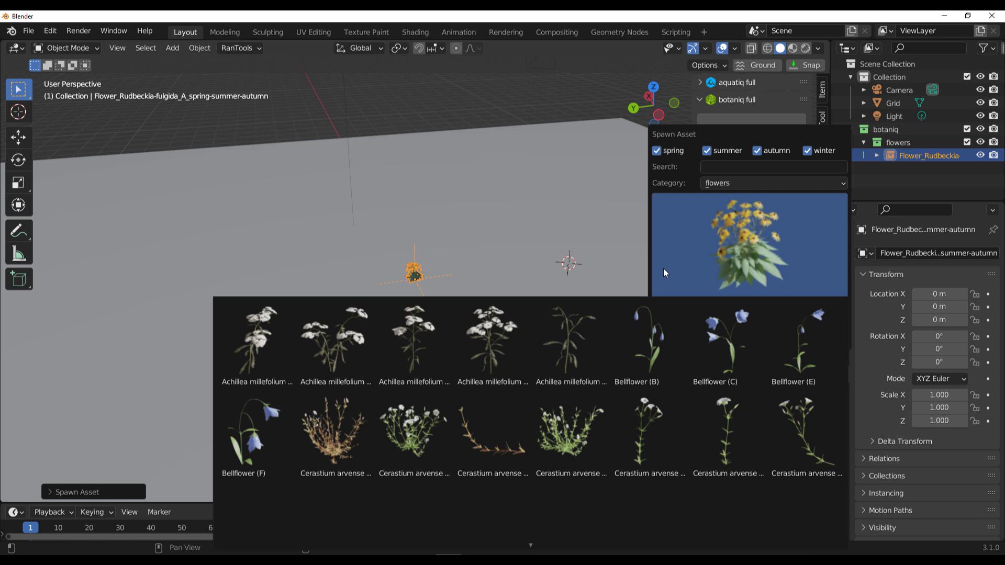
click(642, 506)
click(746, 339)
middle_drag(461, 299, 313, 305)
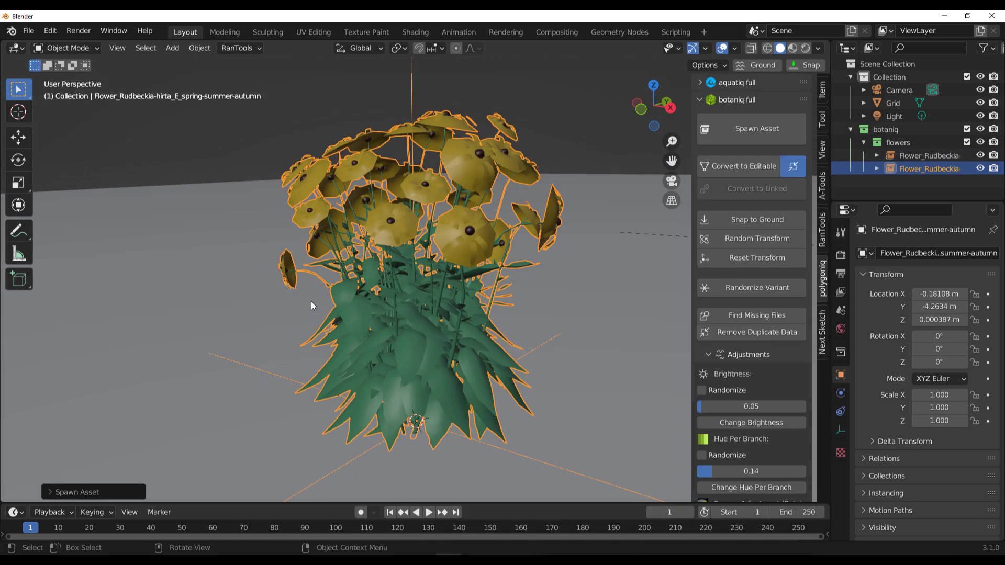
click(563, 130)
scroll(543, 146, down, 4)
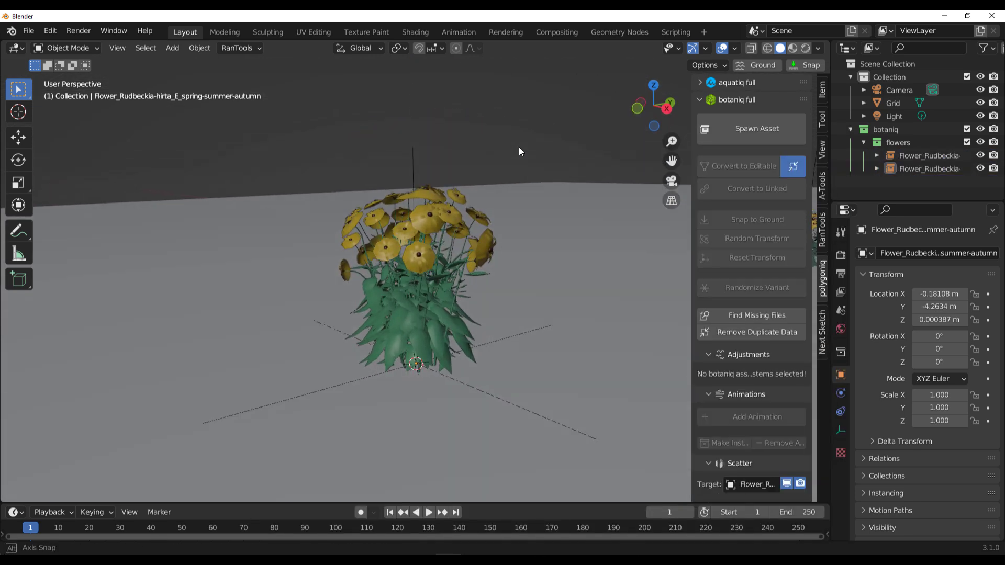
Step: Examine the assets offered in the botaniq plants and grass categories
click(735, 131)
click(756, 194)
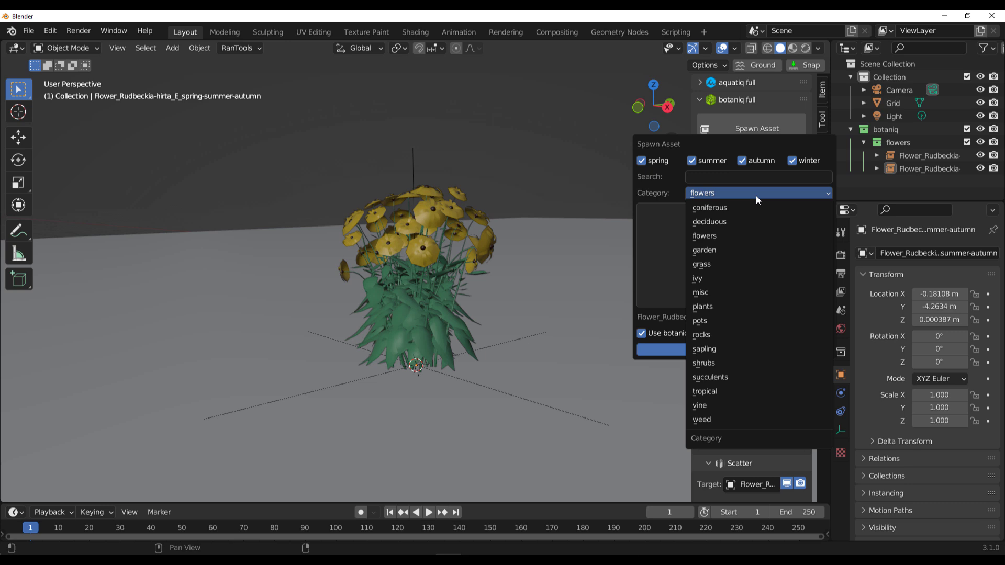
click(732, 307)
click(732, 259)
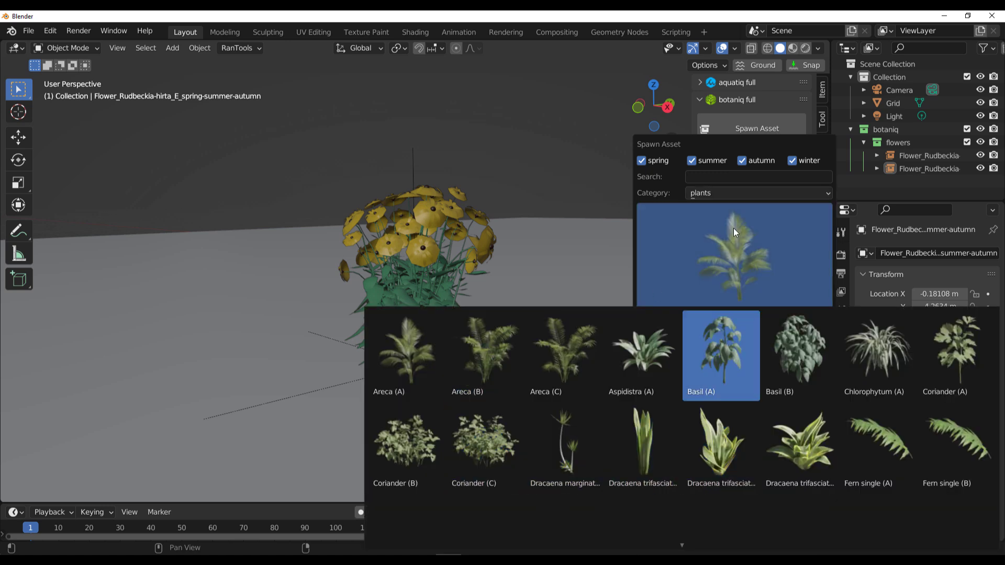
click(739, 196)
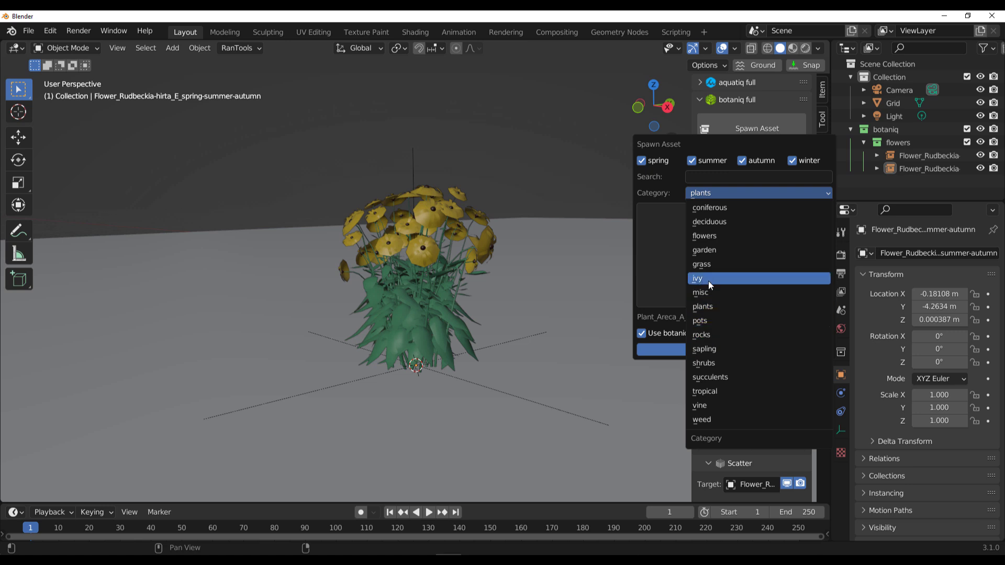
click(704, 264)
click(745, 277)
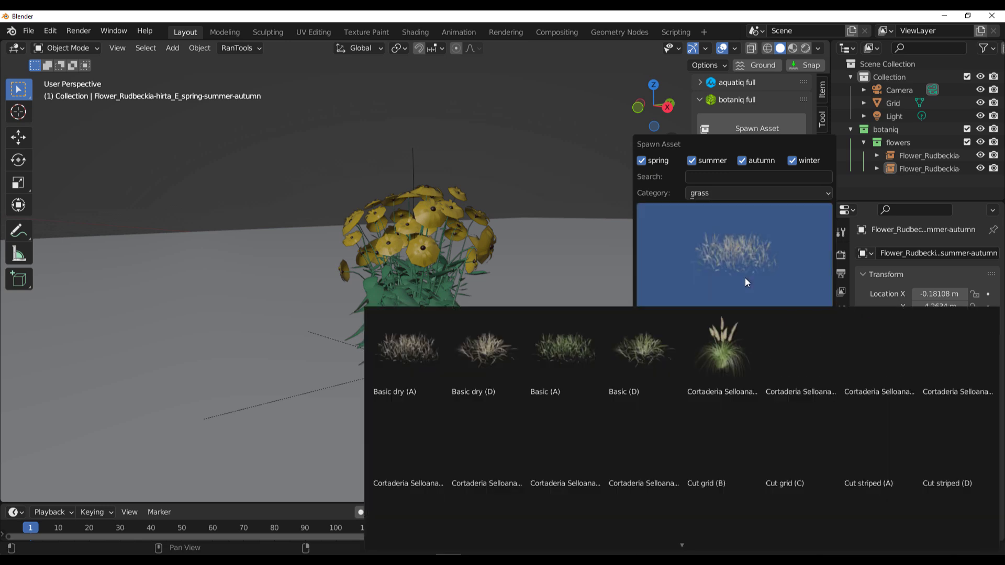
Step: Examine the tree assets in the botaniq coniferous and deciduous categories, including their seasonal variants, without spawning any
click(746, 191)
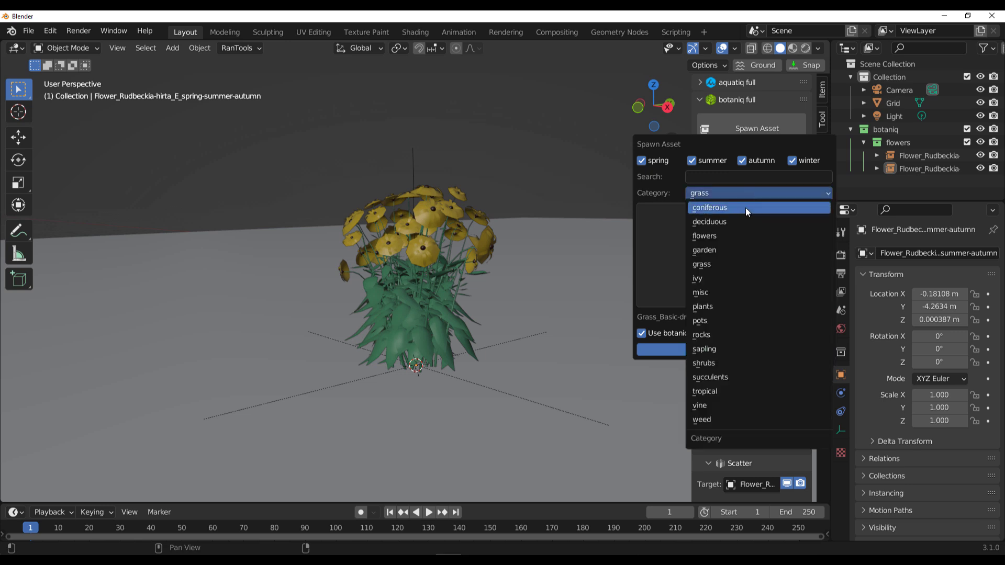
click(745, 209)
click(747, 247)
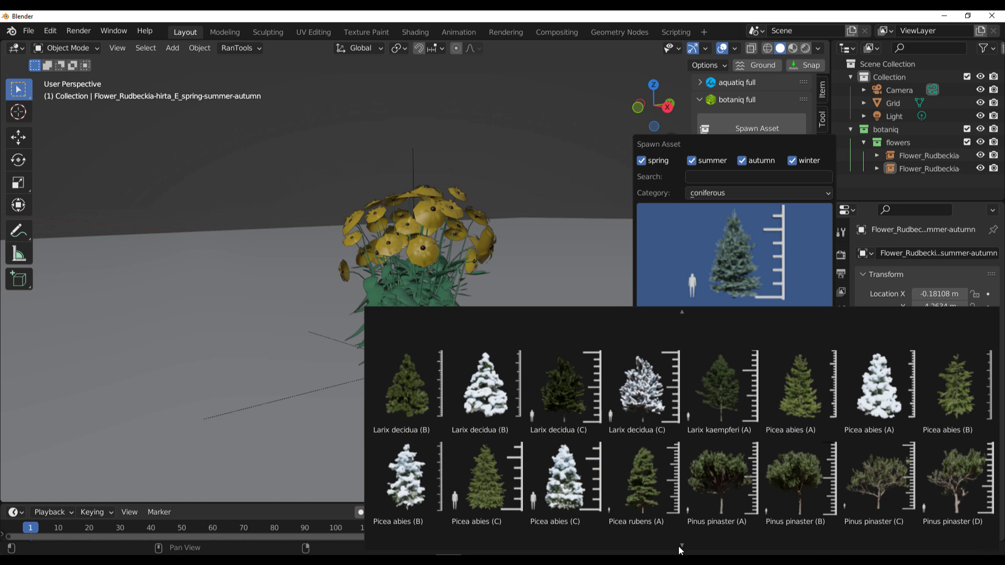
scroll(680, 550, up, 5)
scroll(679, 545, down, 5)
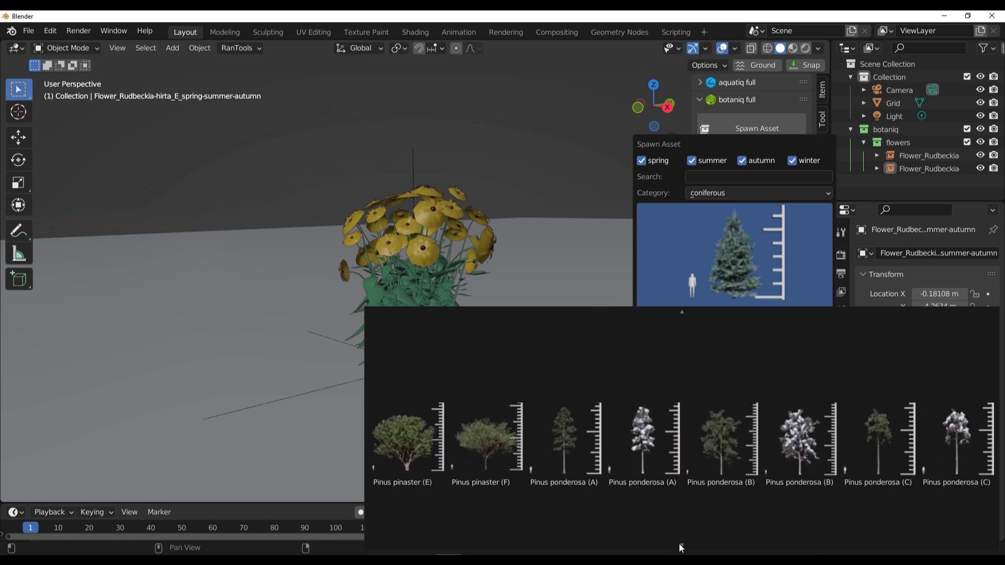
scroll(680, 543, down, 3)
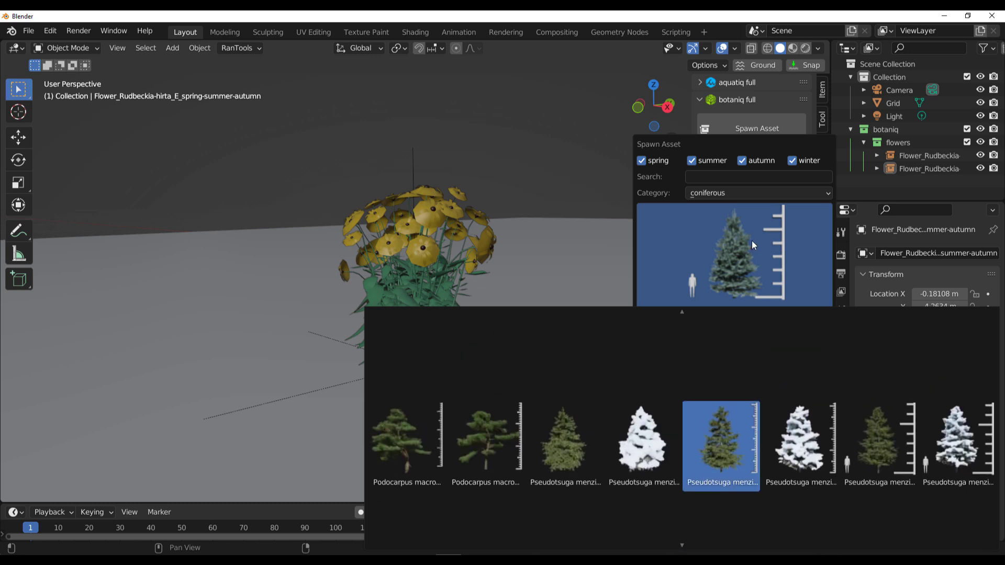
click(752, 193)
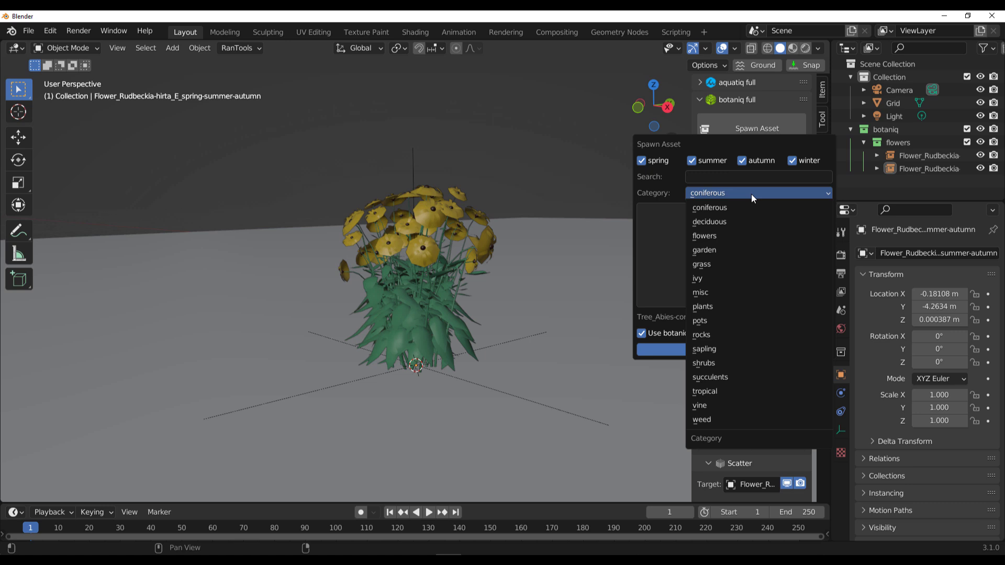
click(738, 222)
click(746, 253)
scroll(686, 537, down, 2)
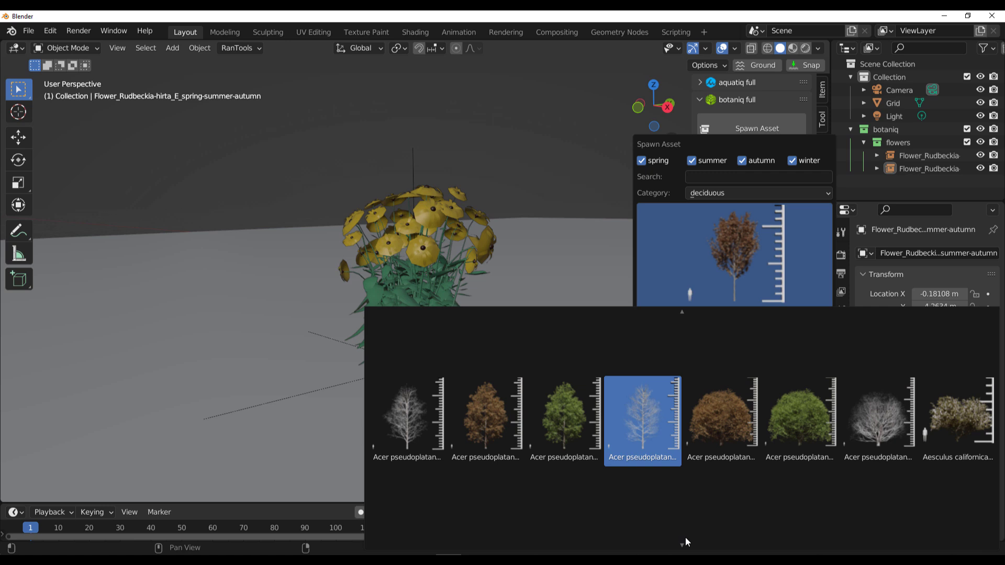
scroll(705, 431, up, 2)
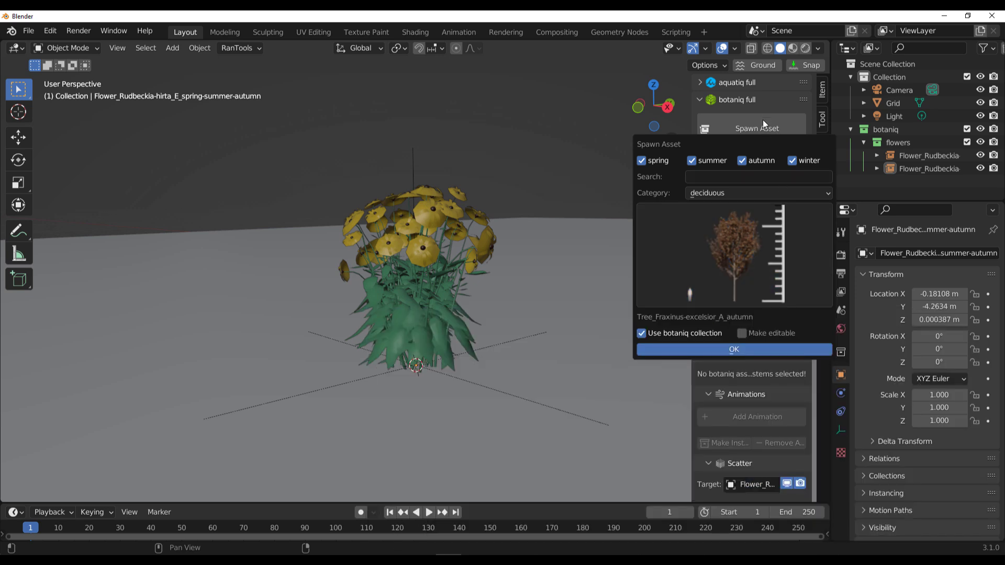
click(762, 119)
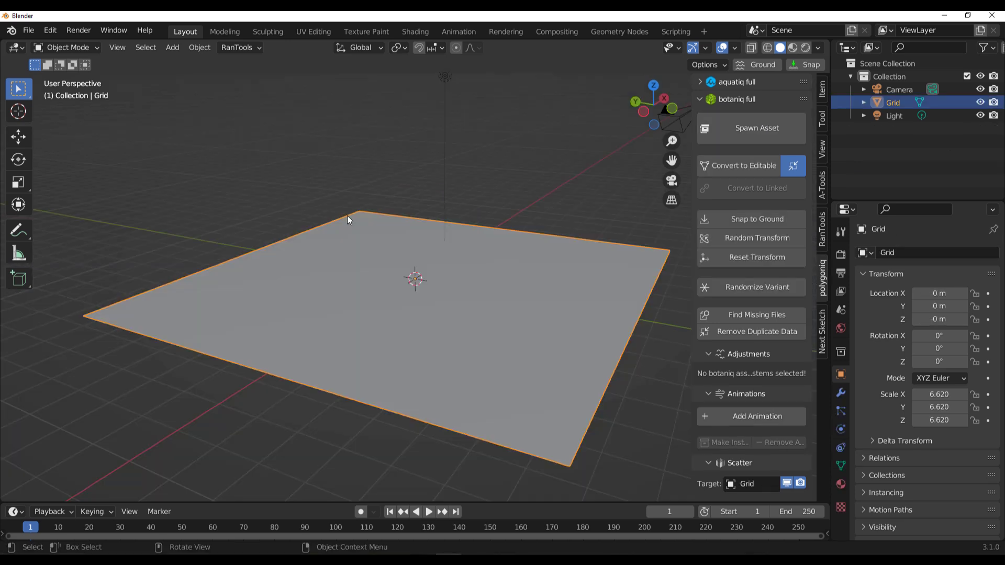
Step: Spawn the Malus domestica (A) summer tree from the botaniq deciduous category at the centre of the ground grid
click(769, 128)
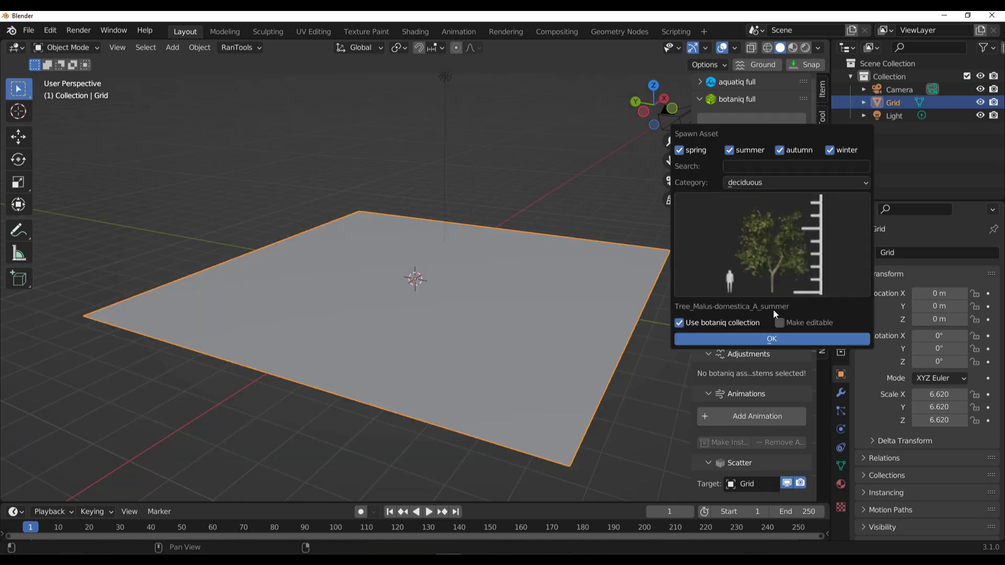
click(772, 338)
scroll(554, 256, down, 3)
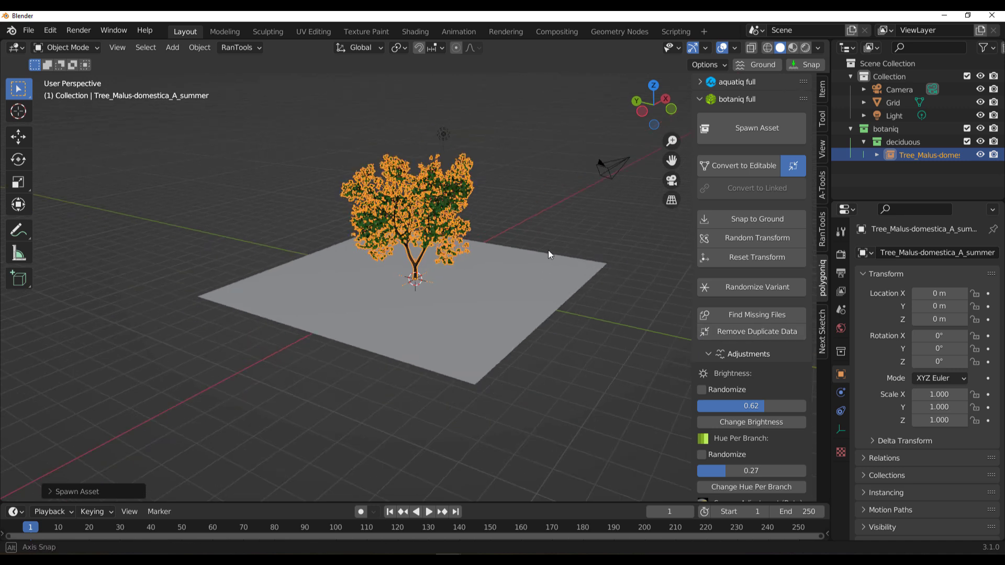
Step: Select the apple tree, switch the viewport to rendered shading and set the render engine to Cycles
middle_drag(548, 250, 454, 238)
key(alt+a)
middle_drag(503, 186, 263, 195)
scroll(406, 249, up, 3)
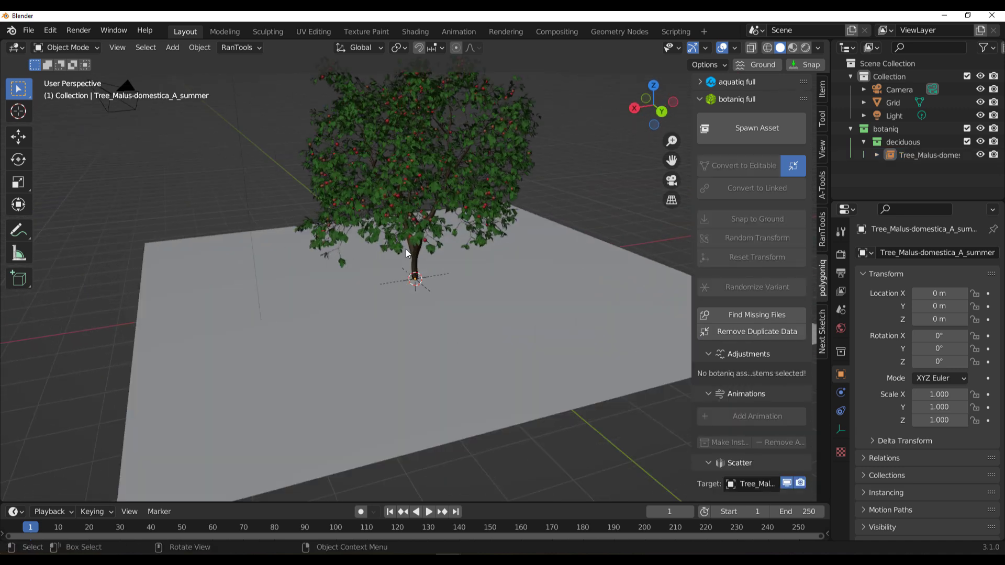
middle_drag(414, 255, 395, 298)
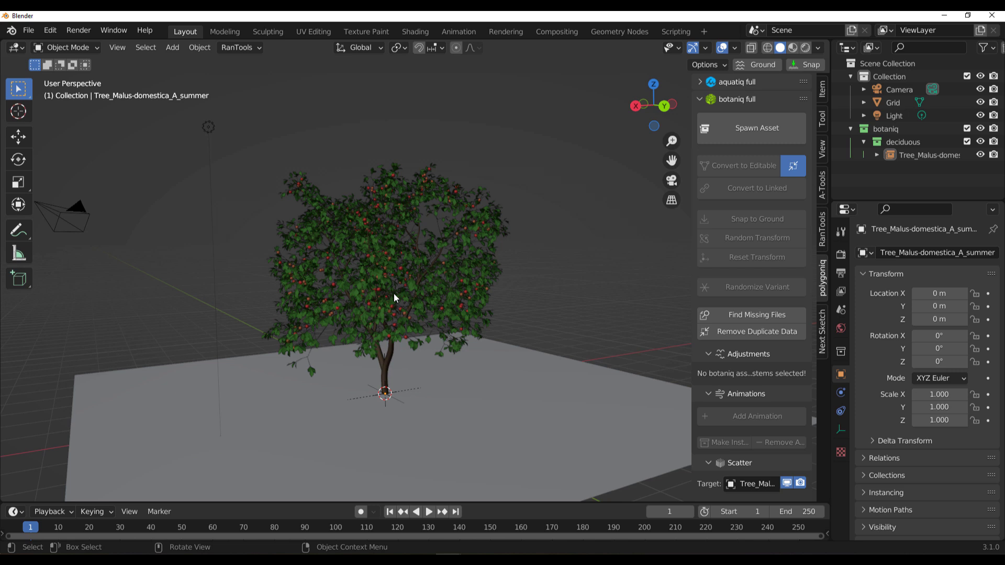
click(375, 300)
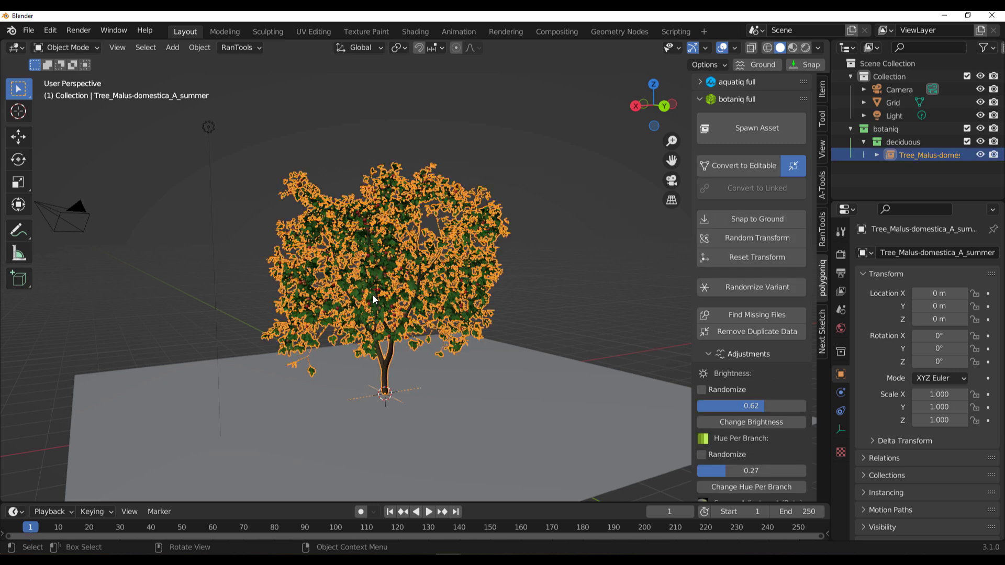
click(808, 49)
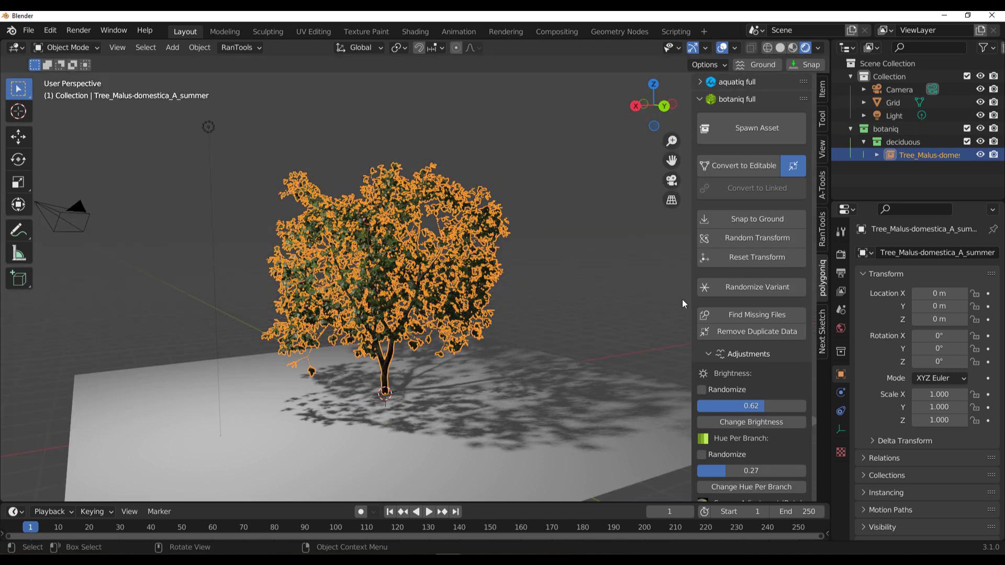
click(840, 254)
click(933, 255)
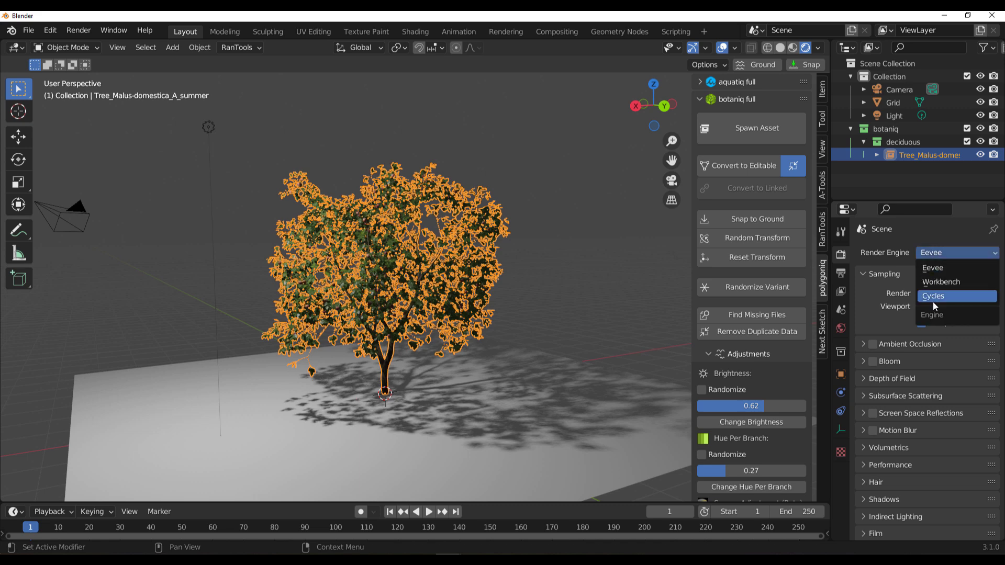
click(933, 298)
Step: Duplicate the scene light and place the copy above the ground, away from the original light
mouse_move(560, 242)
middle_down()
mouse_move(498, 239)
mouse_move(571, 241)
middle_up()
click(240, 115)
middle_drag(298, 214, 356, 220)
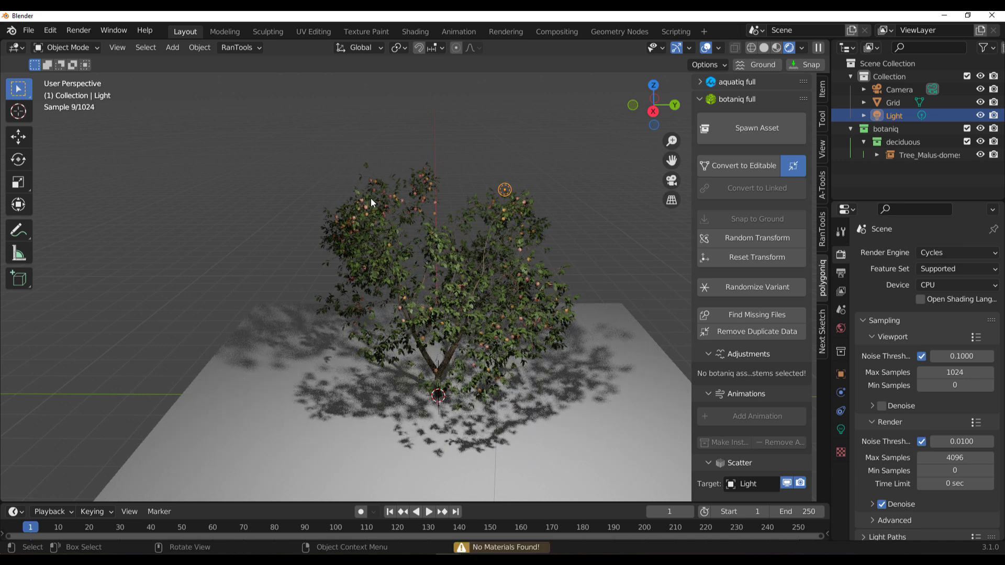
key(shift+d)
click(298, 128)
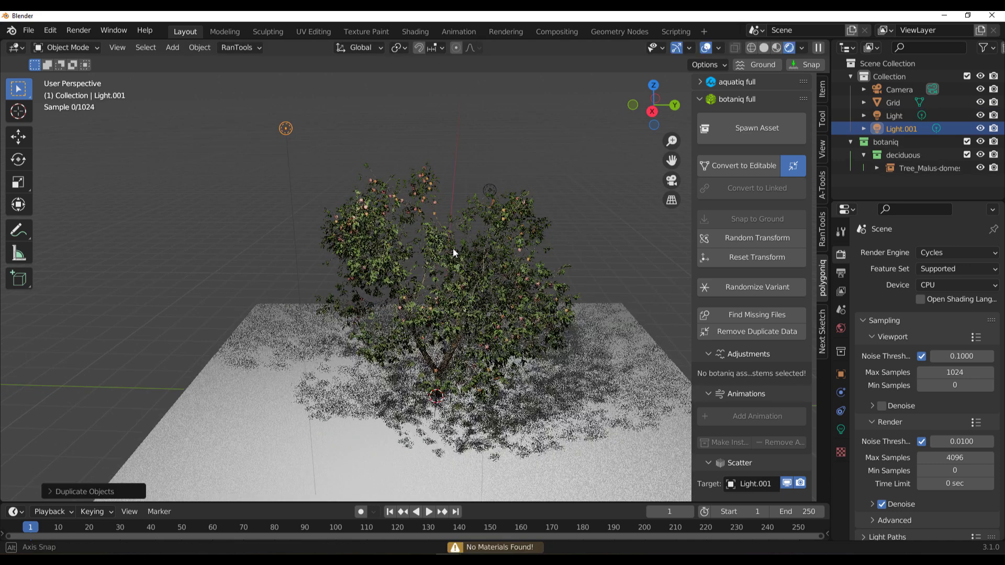
Step: Move the duplicated light to the opposite side of the tree from the original light
middle_drag(453, 248, 476, 183)
click(476, 184)
scroll(389, 257, up, 3)
scroll(388, 261, down, 4)
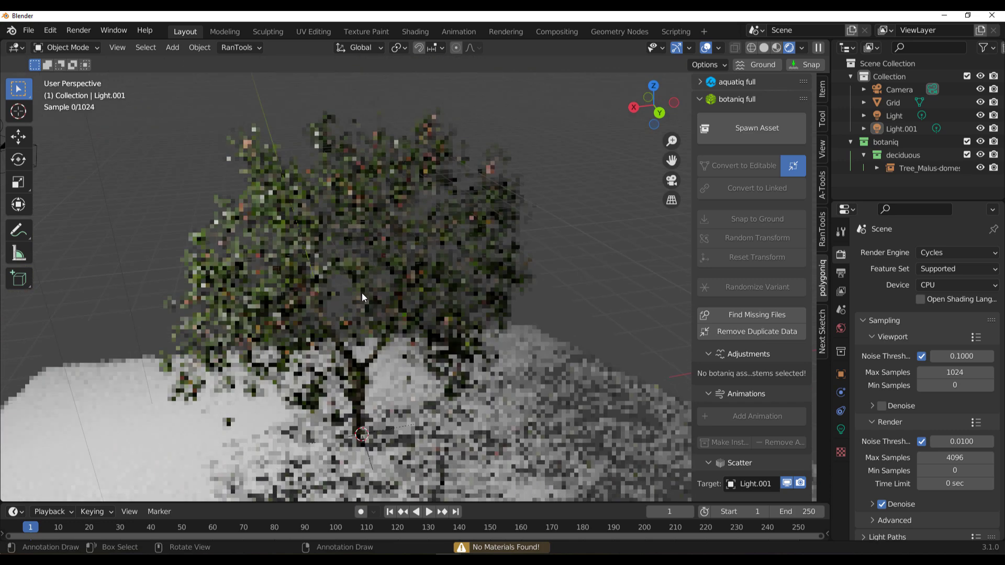
middle_drag(362, 293, 361, 318)
click(226, 149)
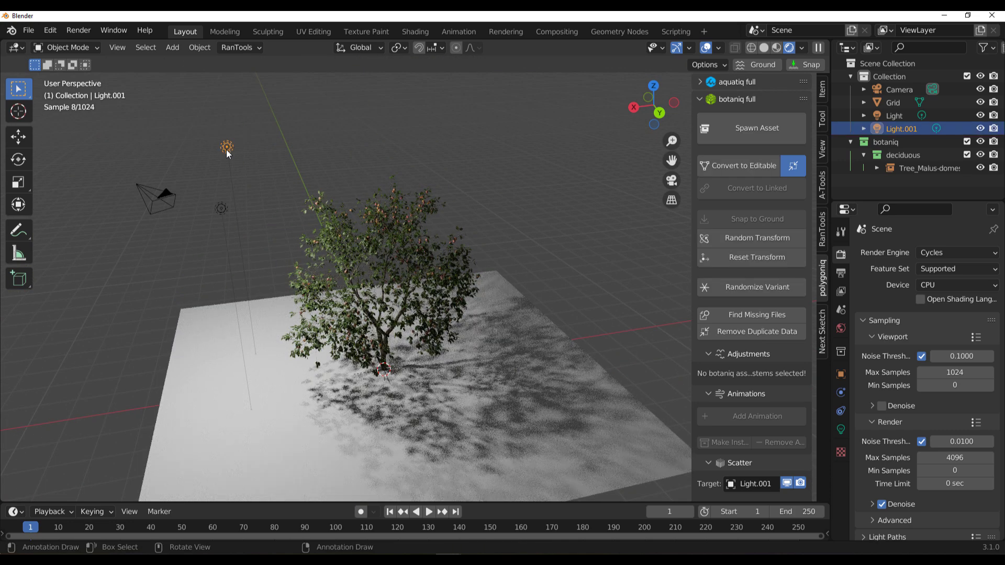
key(g)
click(482, 168)
Step: Select the apple tree for adjustment and hide the viewport overlays
middle_drag(482, 168, 418, 303)
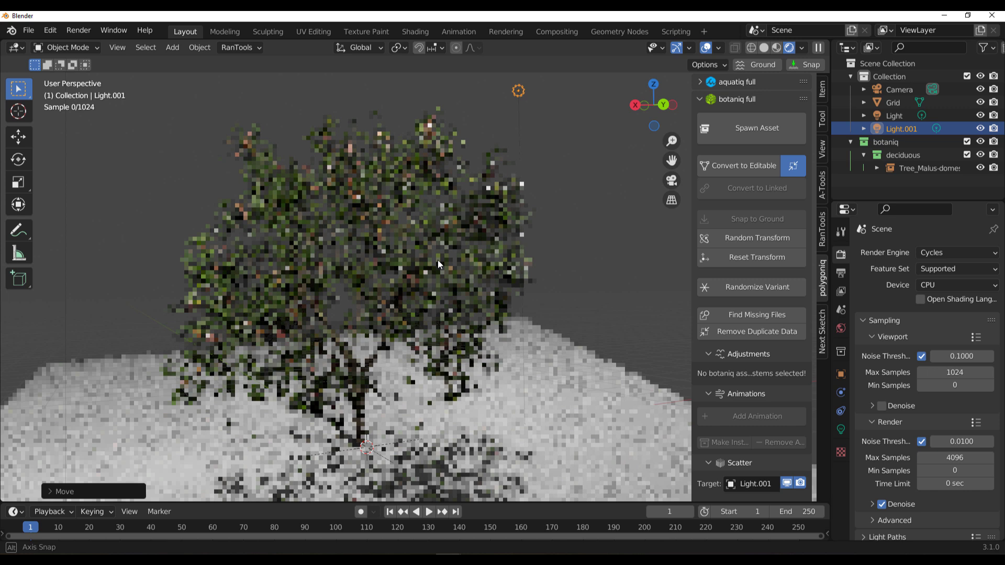
click(439, 265)
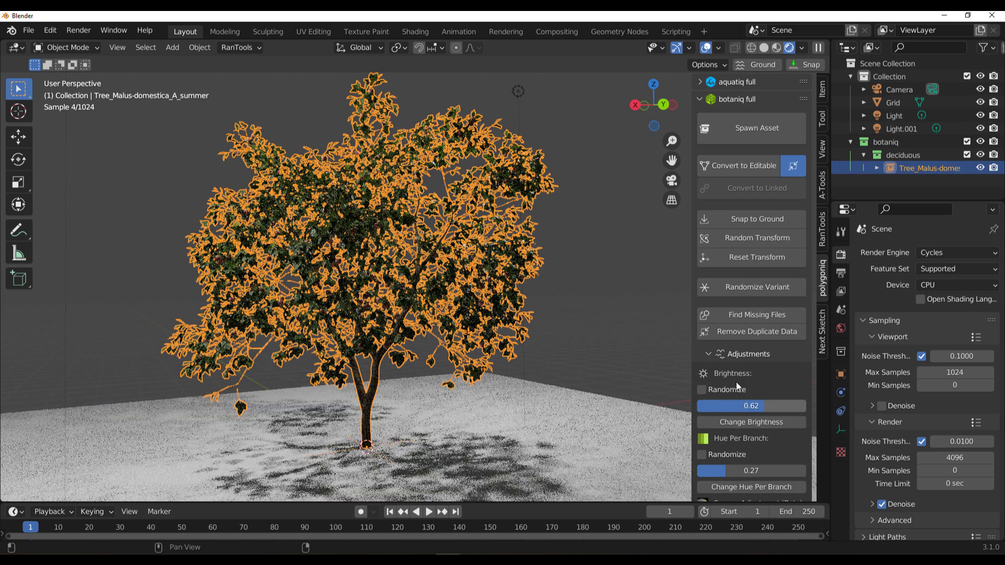
scroll(738, 377, down, 3)
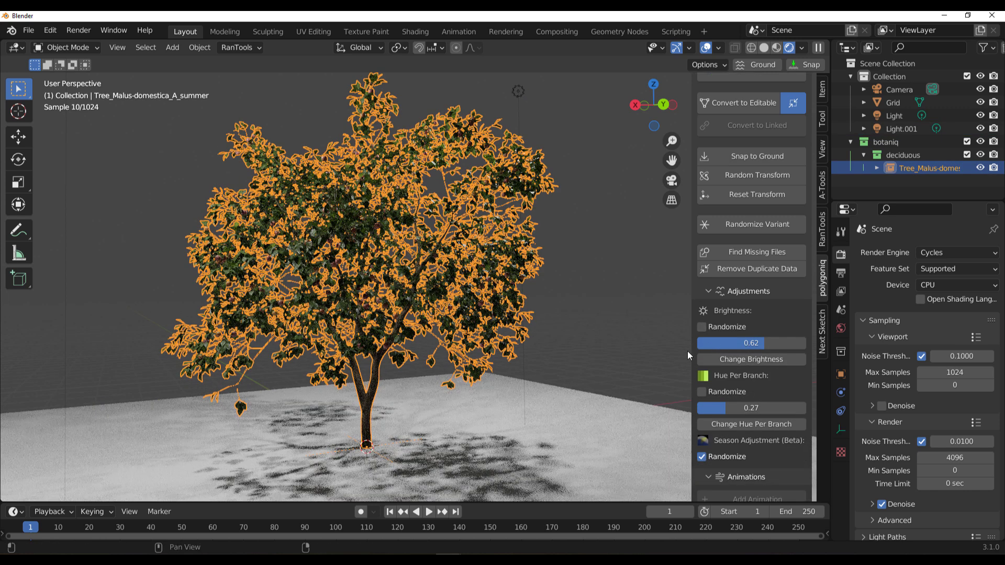
click(706, 49)
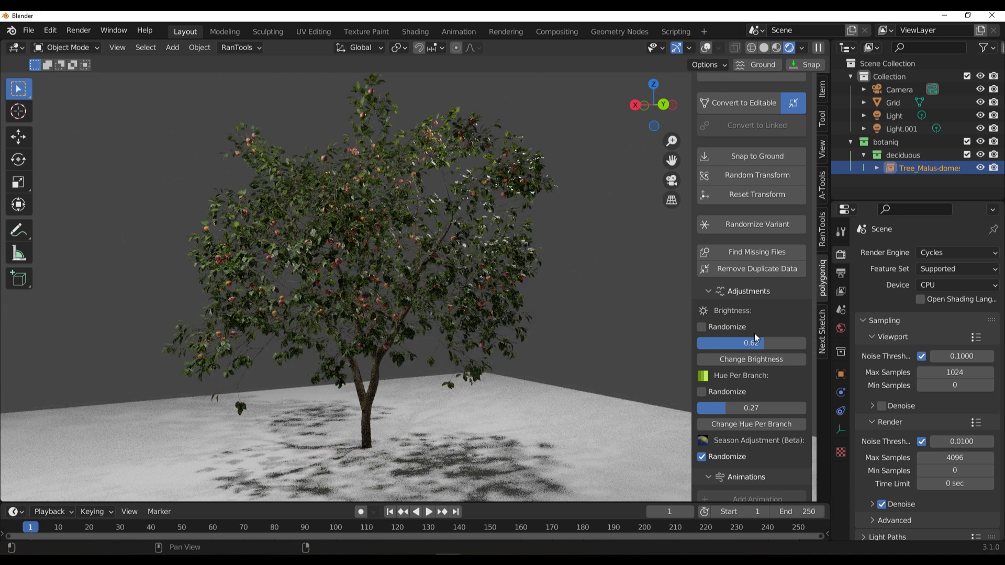
Step: Set the tree's botaniq brightness to 0.10 and apply the change to its leaves
scroll(285, 291, up, 3)
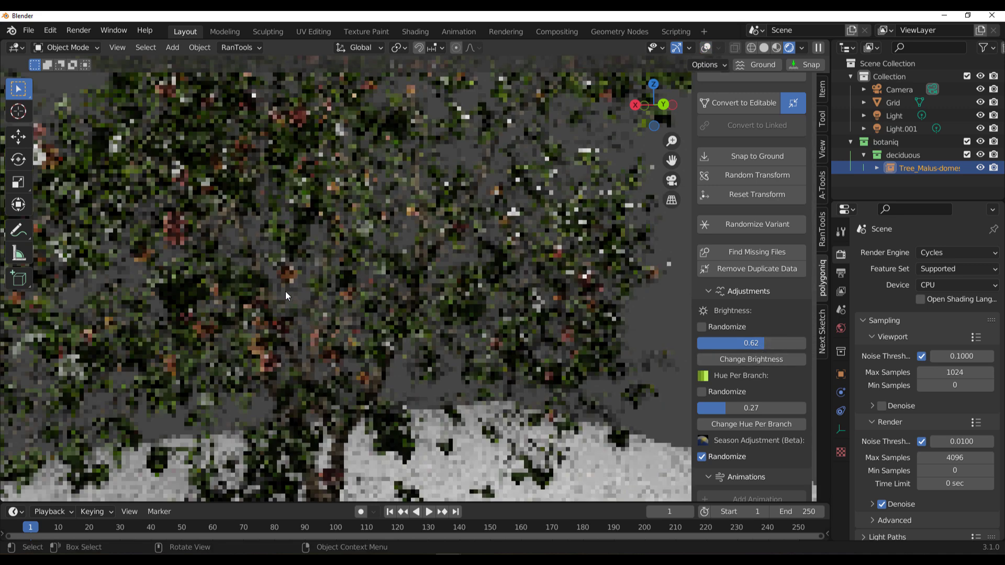
scroll(326, 293, up, 2)
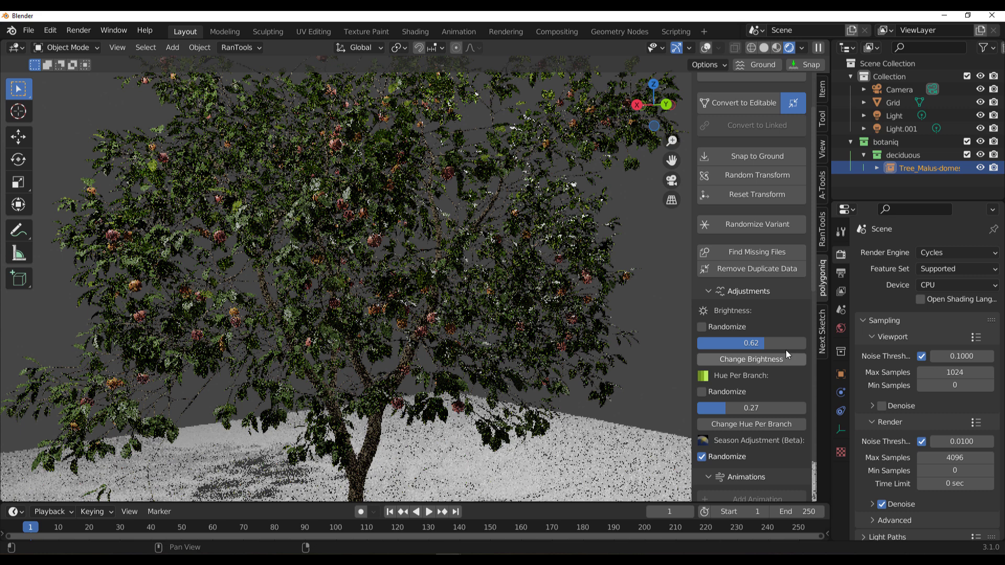
drag(761, 345, 710, 346)
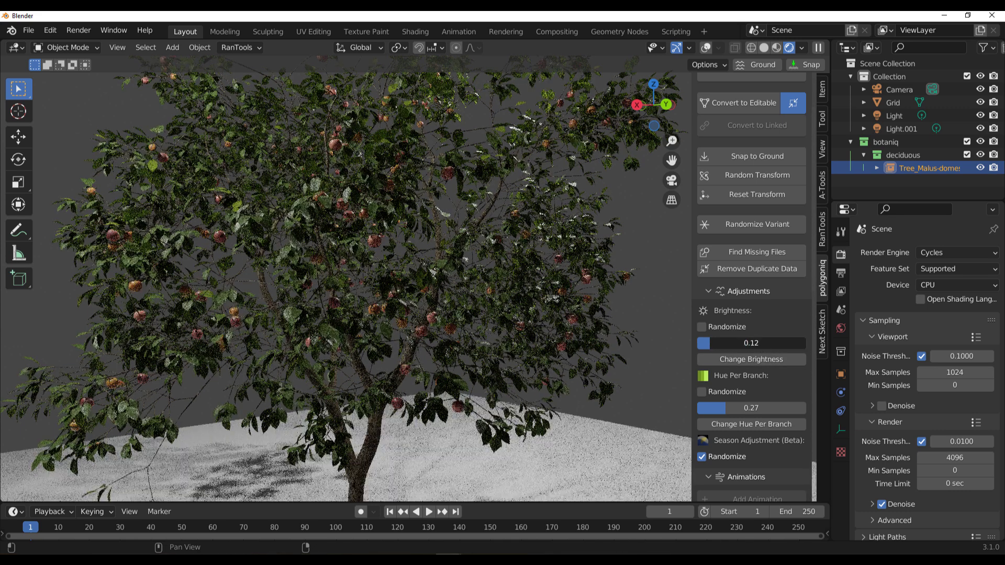
click(742, 360)
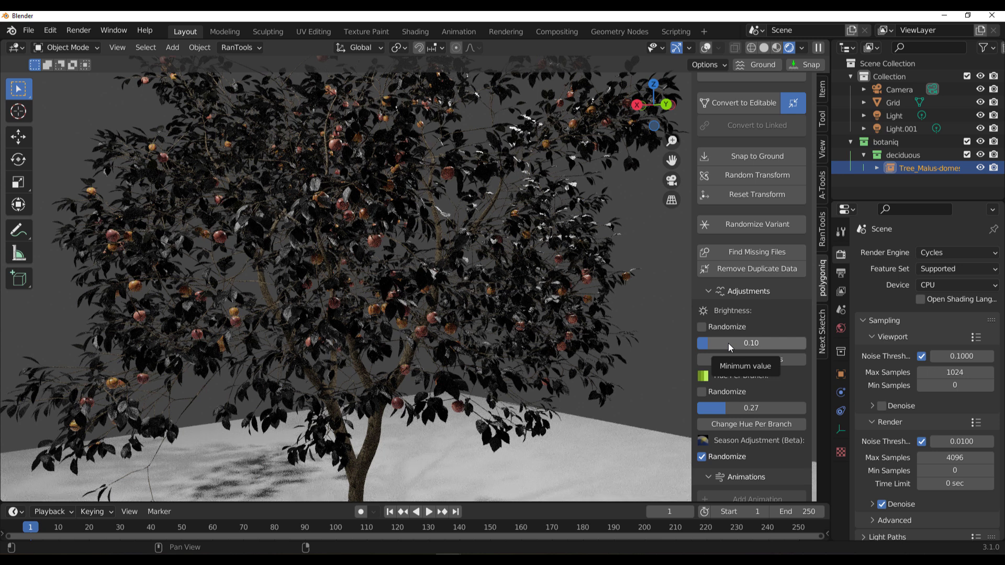
Step: Randomize the tree's brightness between a minimum of 0.31 and a maximum of 0.90 and apply it
click(704, 329)
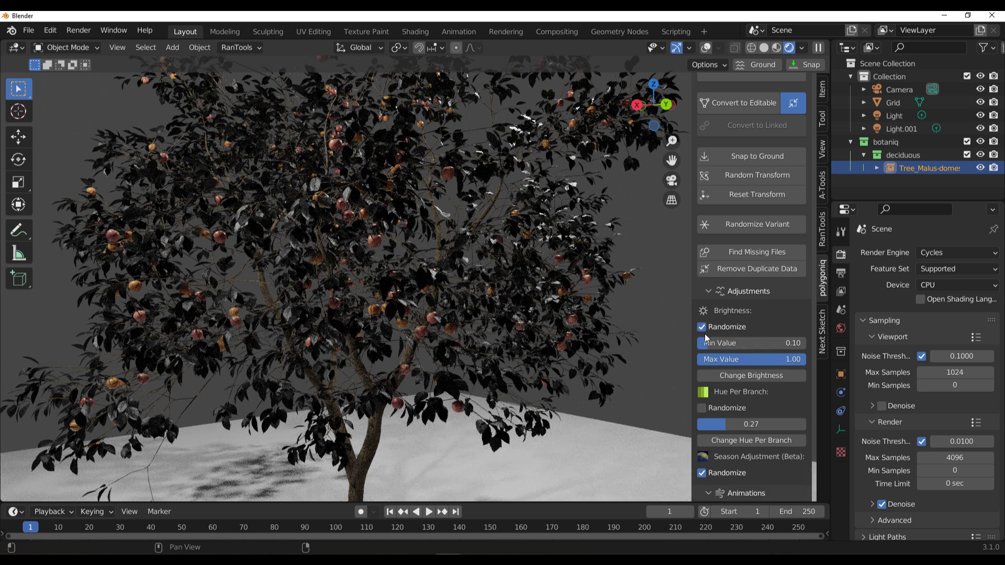
click(743, 374)
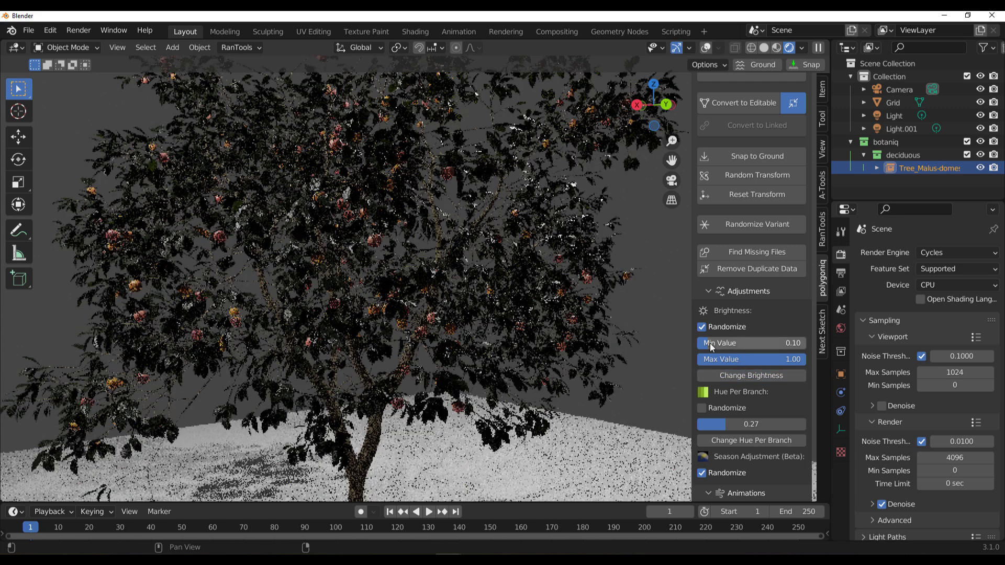
drag(712, 345, 758, 360)
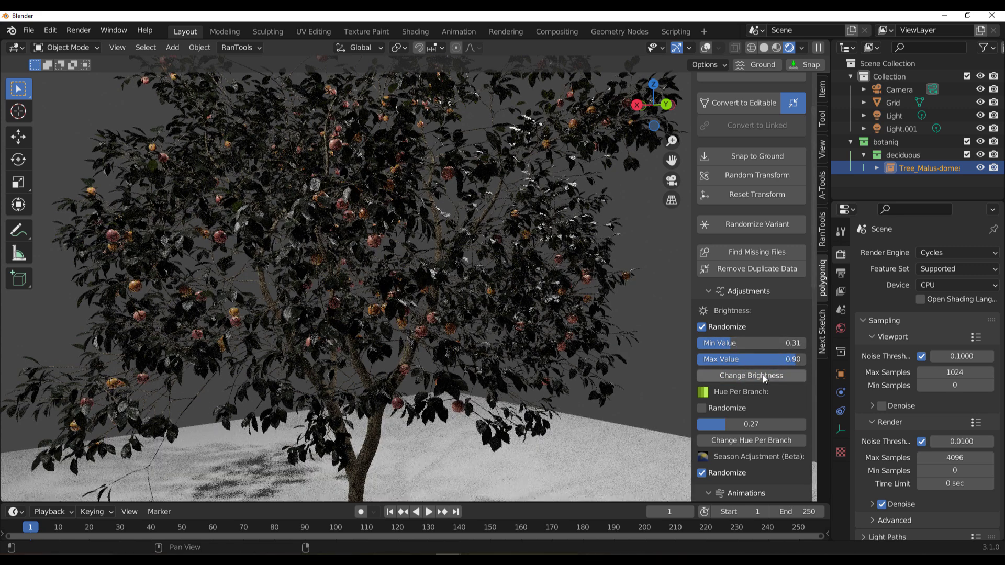
click(762, 374)
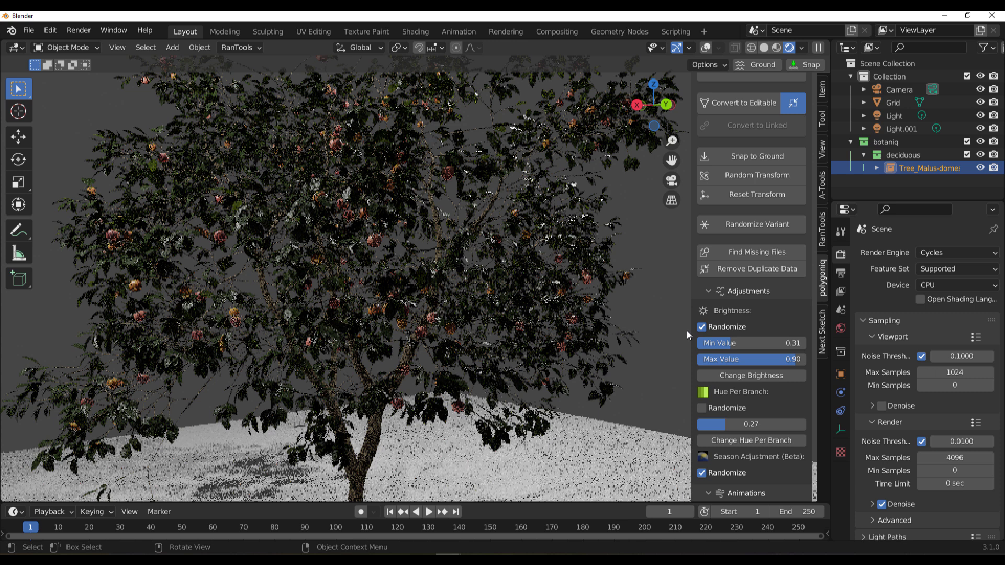
Step: Turn off brightness randomization, set the tree's brightness to 1.00 and apply it
click(701, 327)
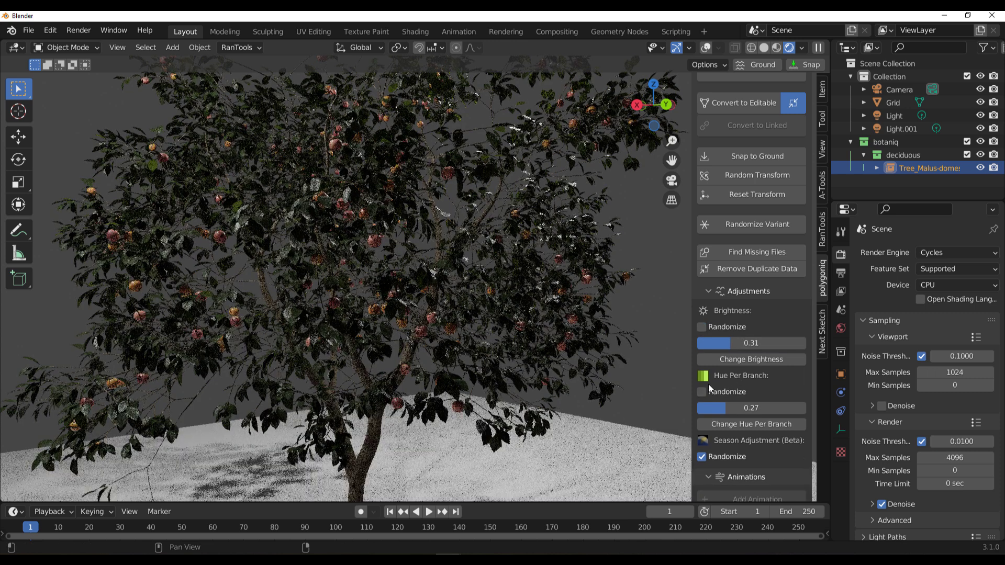
scroll(712, 387, down, 1)
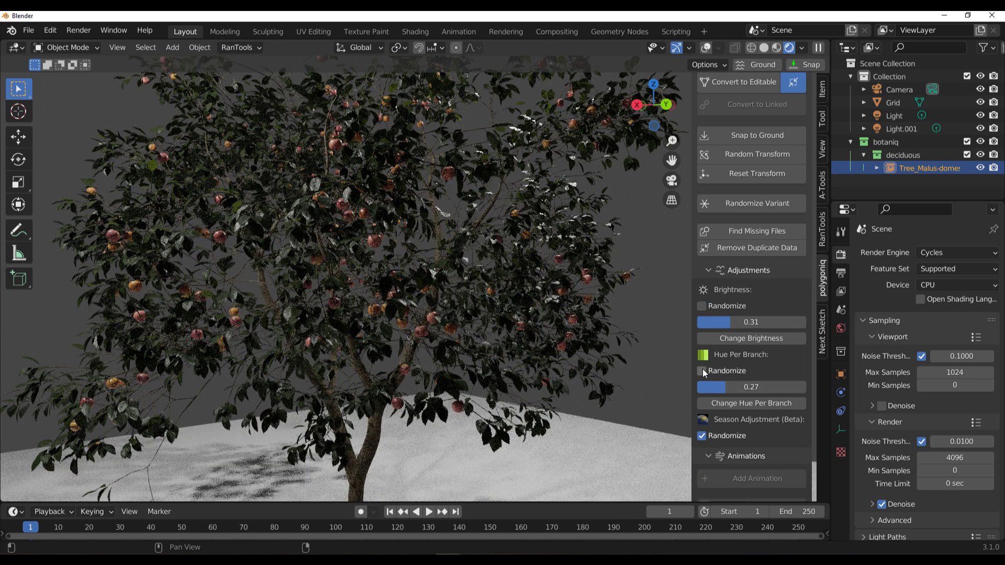
scroll(743, 373, down, 2)
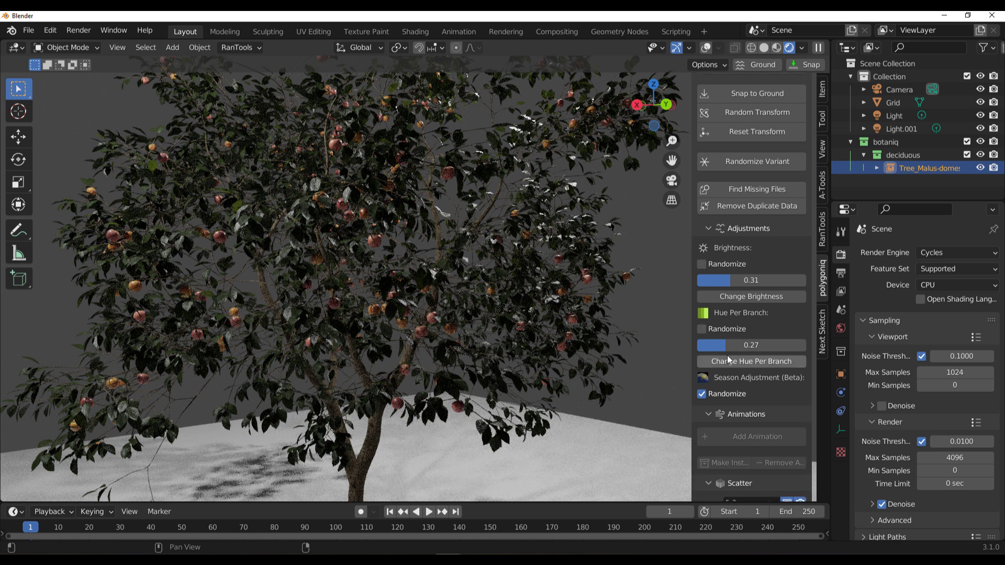
drag(727, 283, 801, 281)
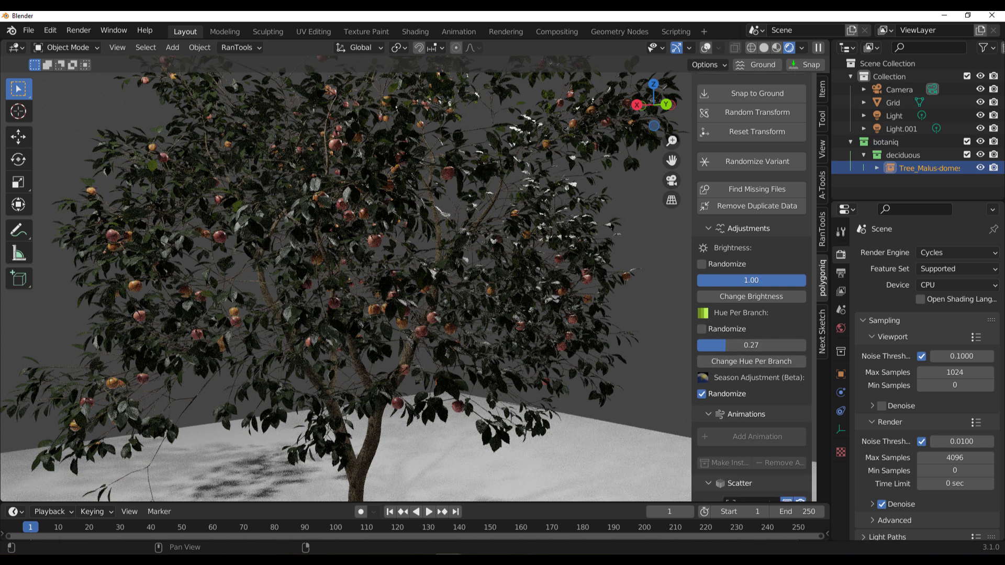
click(745, 297)
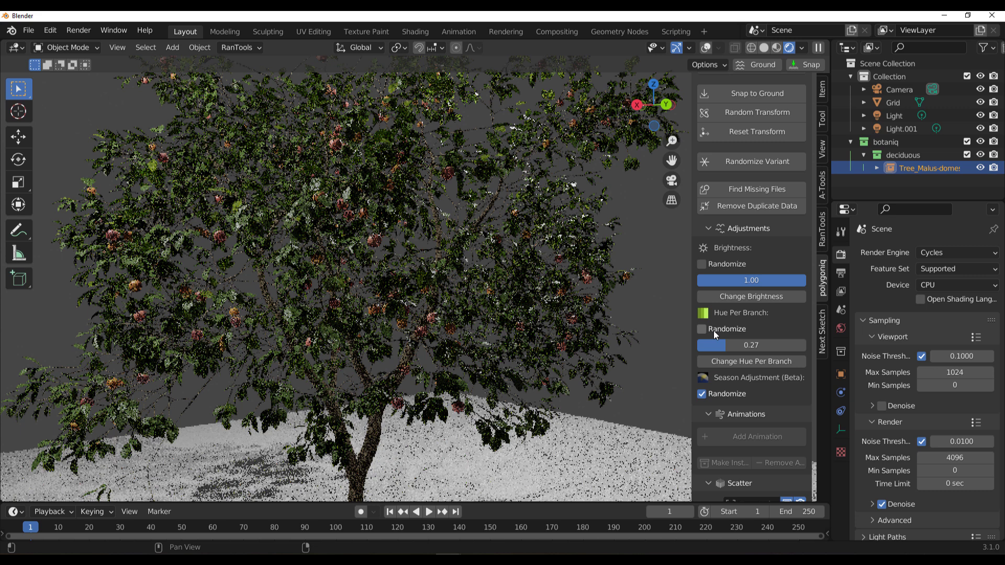
Step: Set the tree's hue per branch to 0.64 and apply the colour change
middle_drag(487, 393, 465, 394)
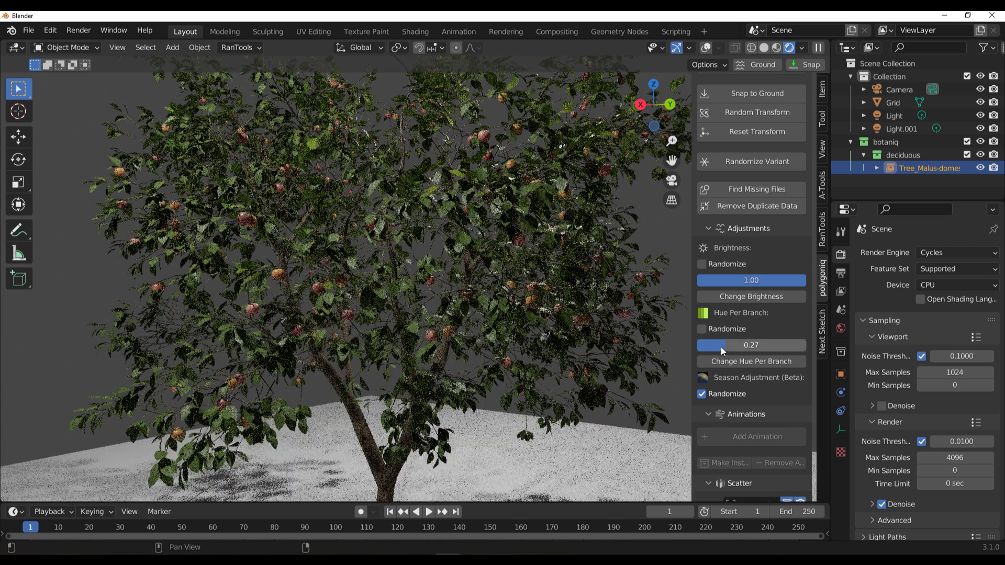
drag(720, 347, 761, 347)
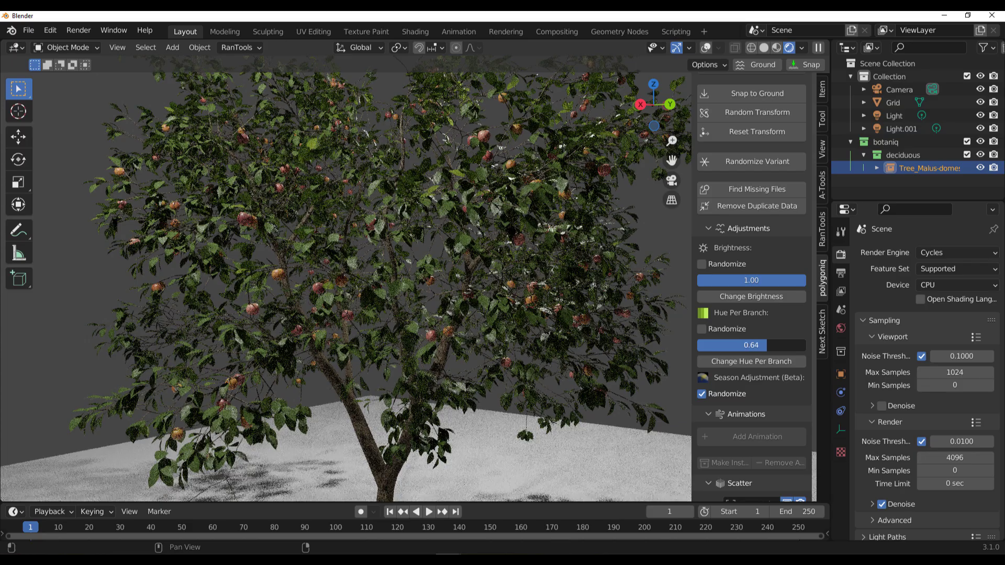
click(758, 362)
middle_drag(519, 374, 393, 344)
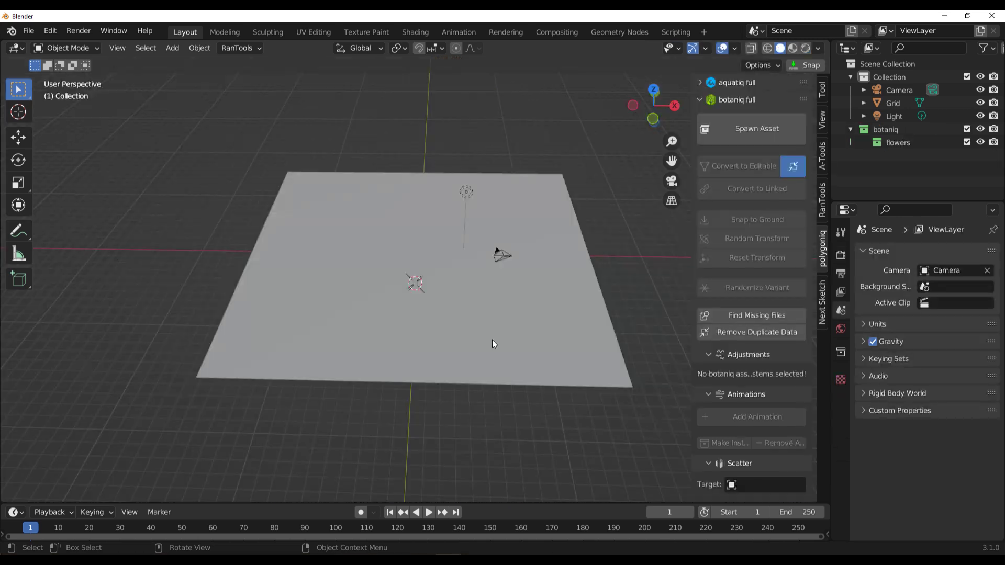
Step: Scatter the Rudbeckia bed (A) asset from the botaniq flowers category over the ground grid, keeping the default scatter options
click(605, 392)
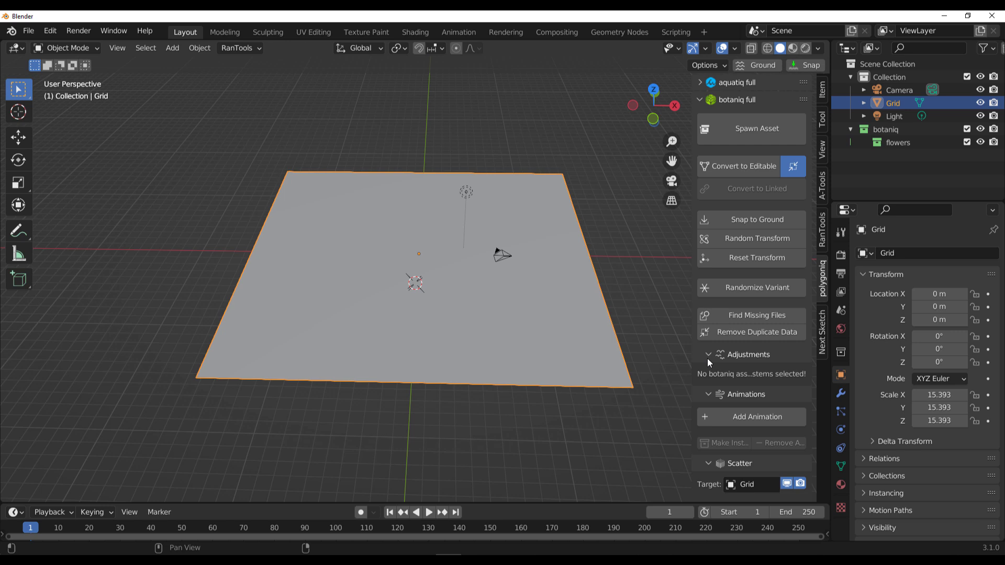
scroll(715, 354, down, 6)
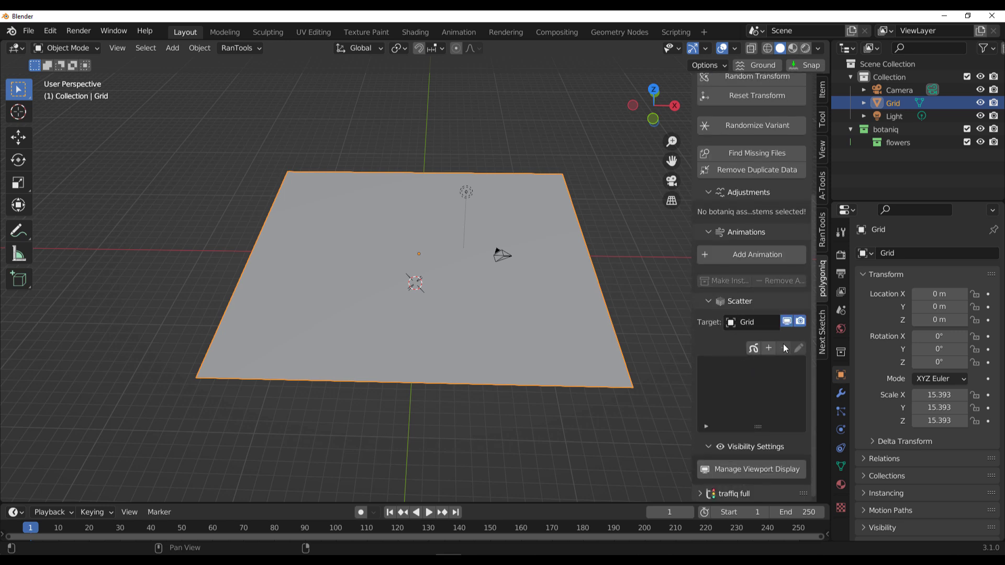
click(768, 349)
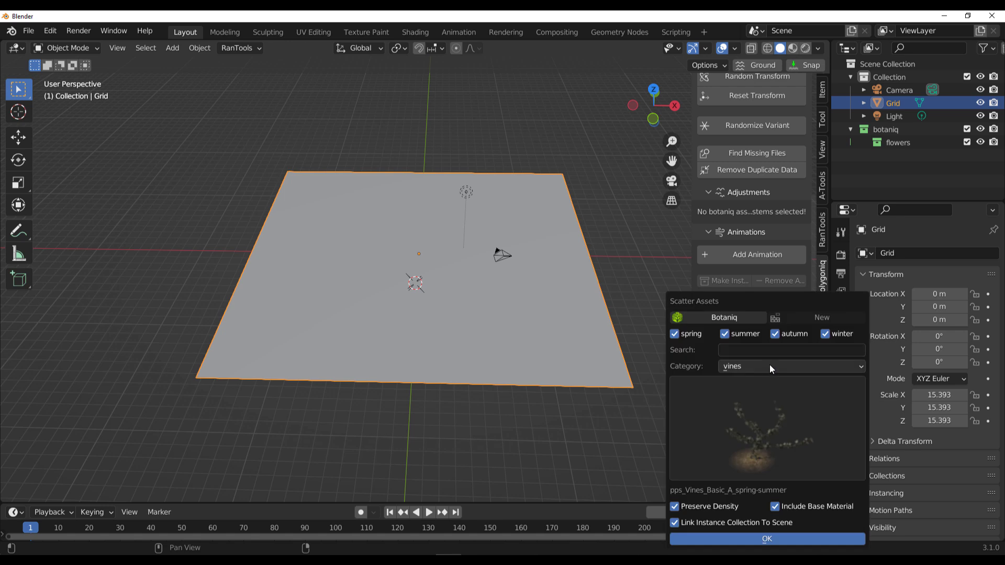
click(770, 366)
click(743, 380)
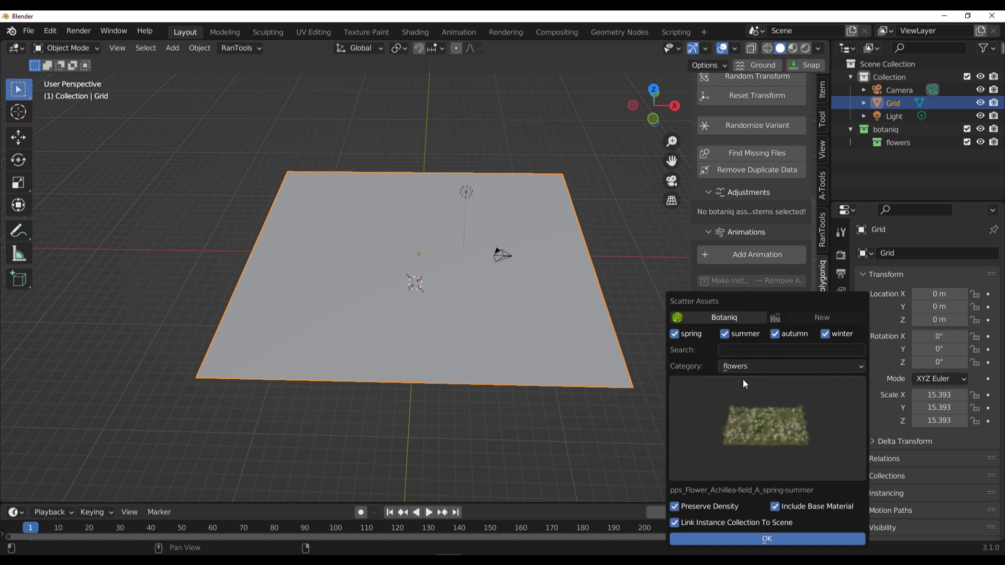
click(771, 430)
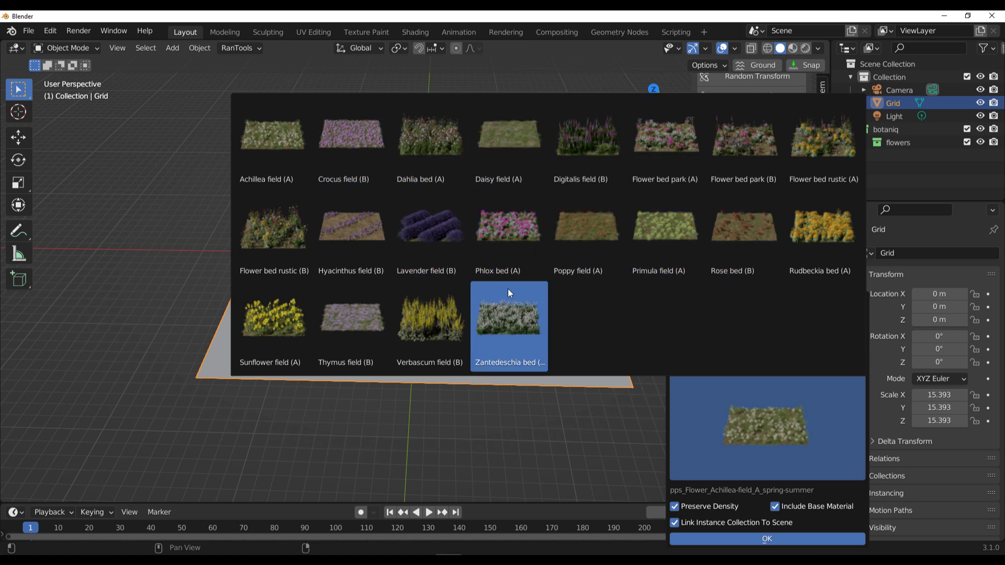
click(813, 231)
click(767, 540)
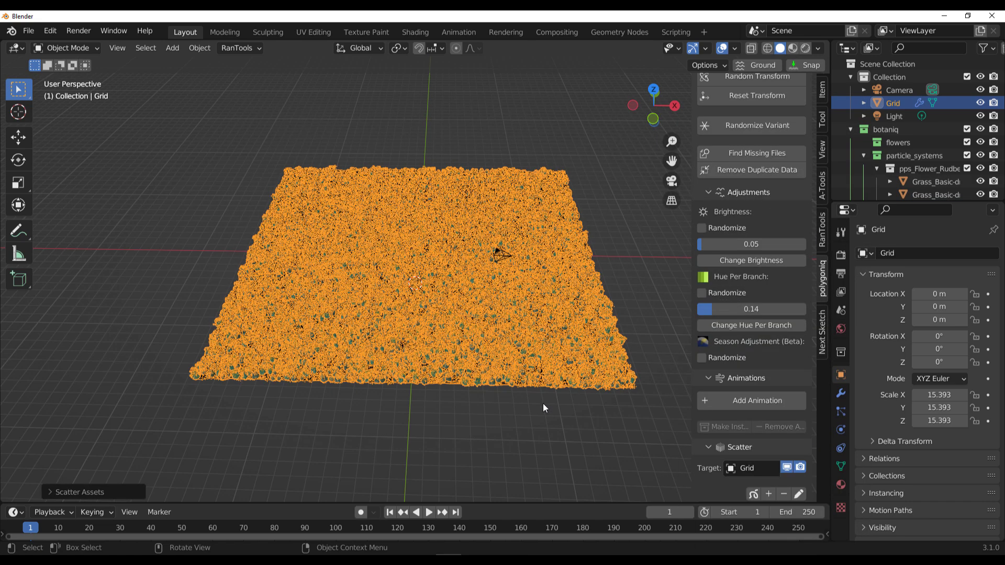
Step: Reduce the viewport display of the scattered Rudbeckia flower particle system to 27%
middle_drag(607, 308, 494, 183)
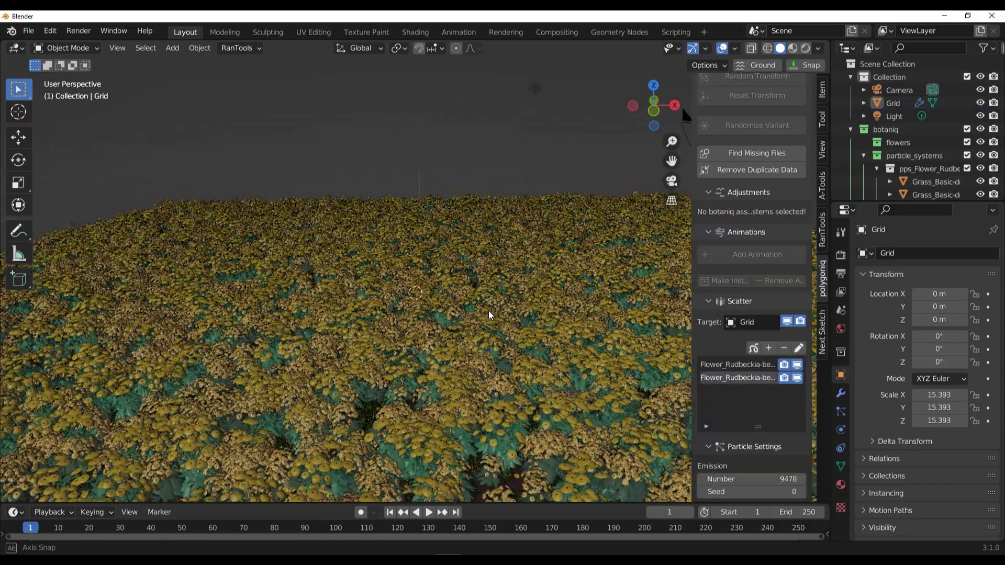
middle_drag(488, 311, 454, 310)
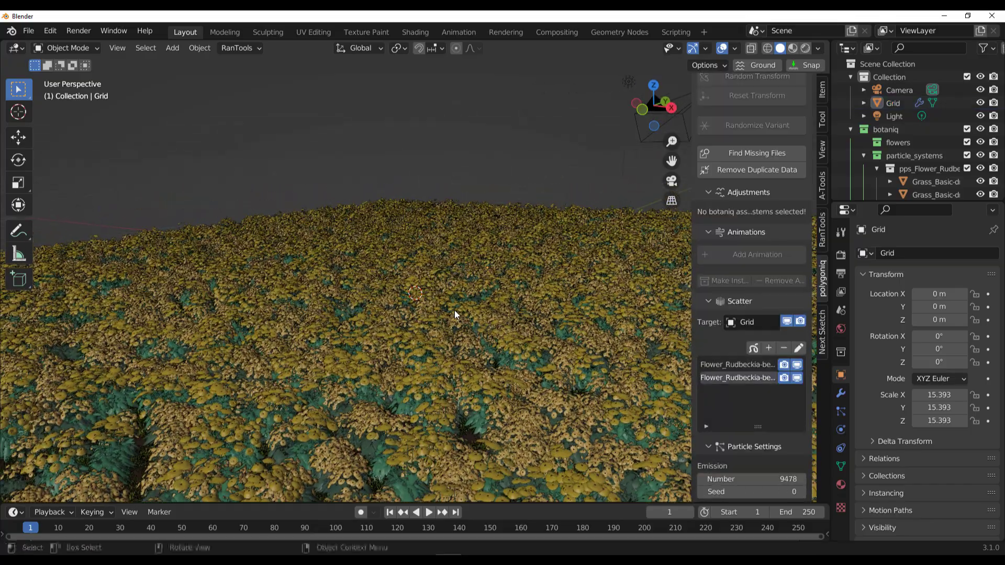
scroll(455, 310, down, 3)
scroll(454, 309, down, 3)
scroll(746, 296, down, 14)
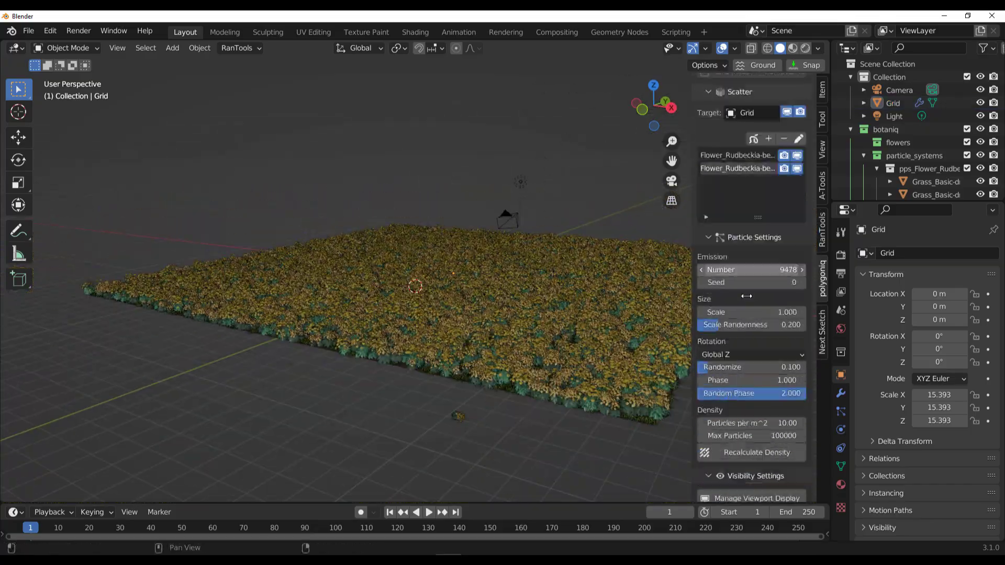
mouse_move(532, 353)
middle_down()
mouse_move(509, 341)
mouse_move(529, 370)
middle_up()
scroll(771, 412, down, 4)
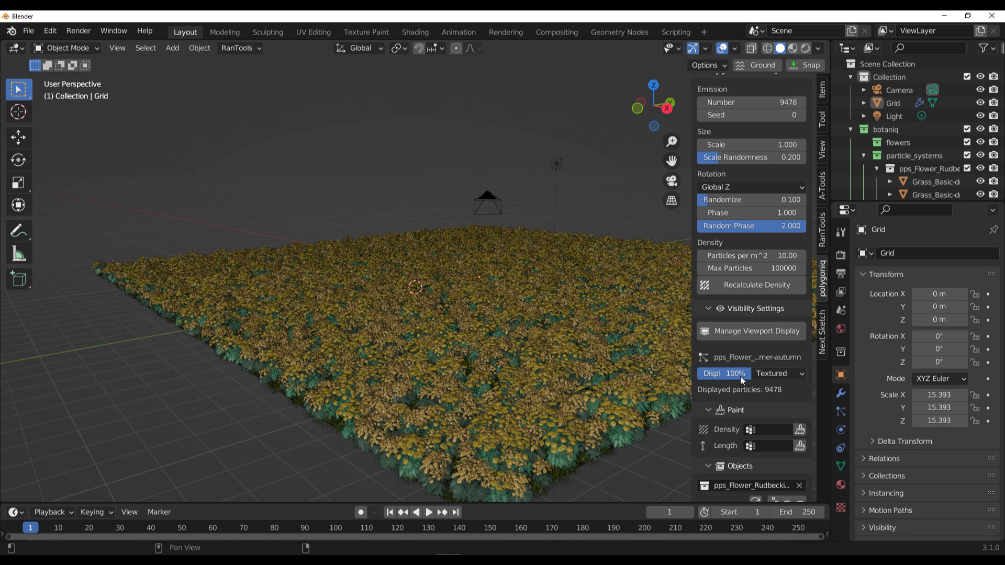
drag(740, 376, 712, 376)
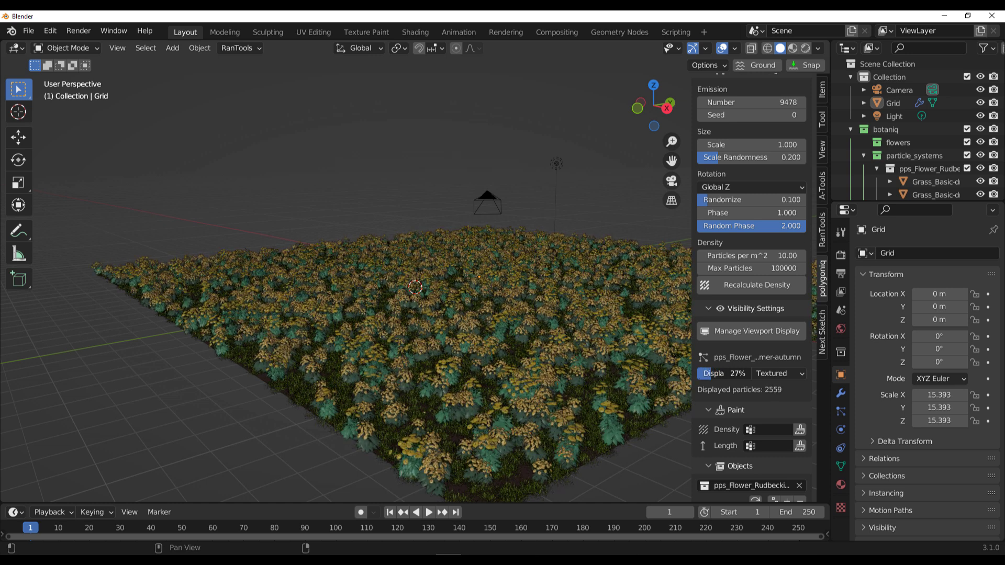
Step: Look at the display type options and set the flower particle system's viewport display back to 100%
click(777, 373)
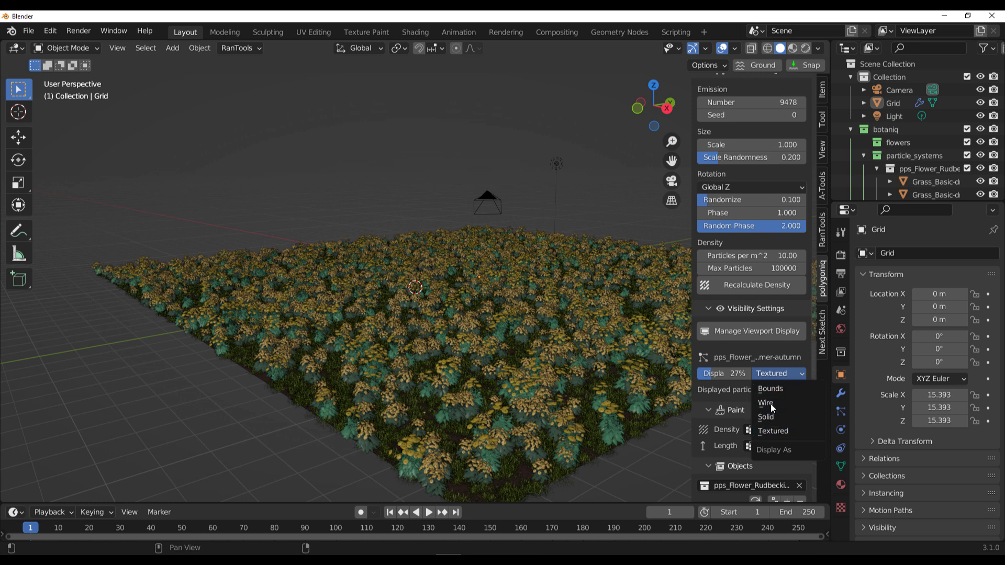
drag(725, 374, 724, 374)
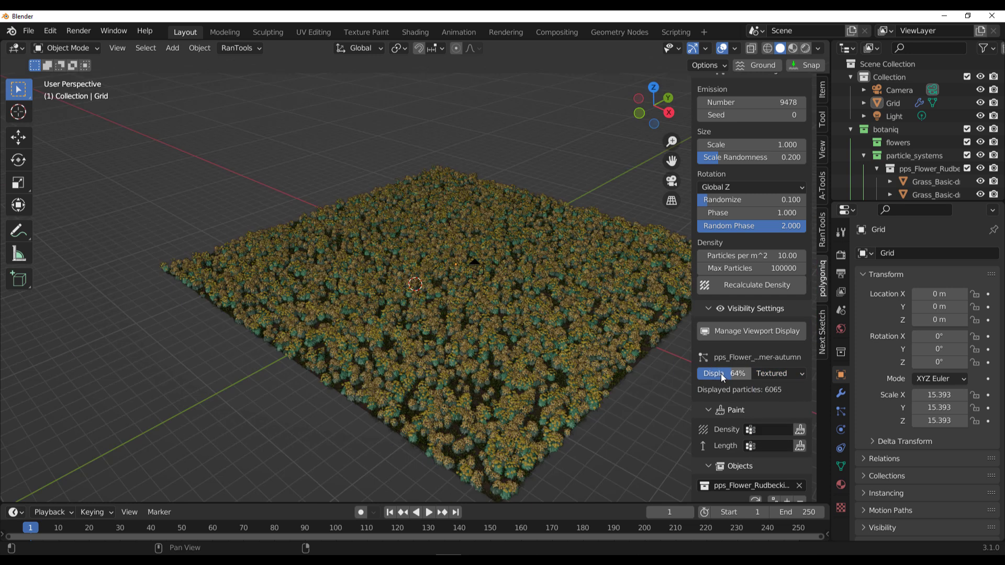
drag(732, 374, 751, 374)
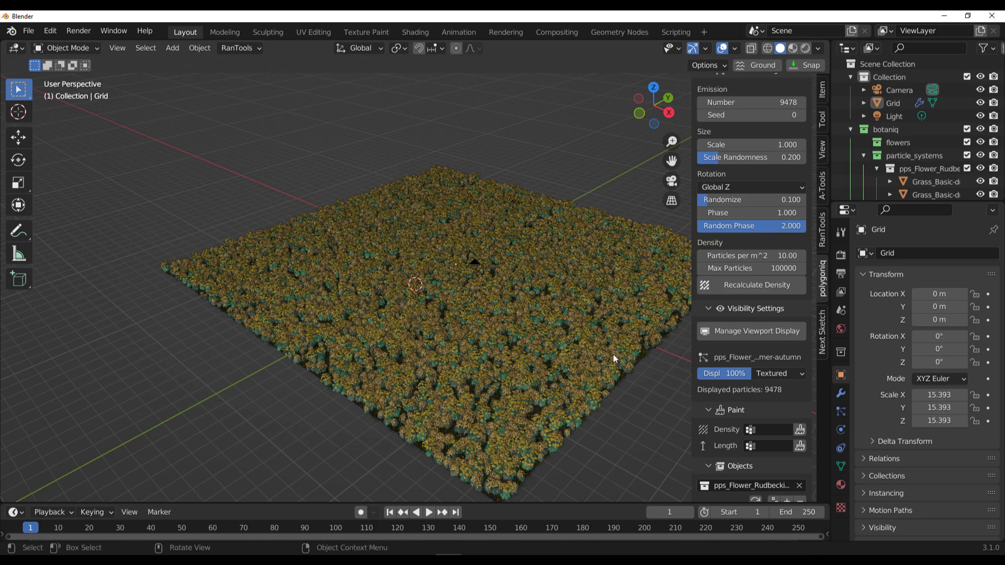
Step: Select the second Rudbeckia particle system scattered on the grid and hide both systems in the viewport
scroll(575, 336, down, 6)
middle_drag(574, 336, 535, 322)
scroll(499, 319, up, 8)
scroll(540, 324, down, 2)
scroll(496, 315, up, 3)
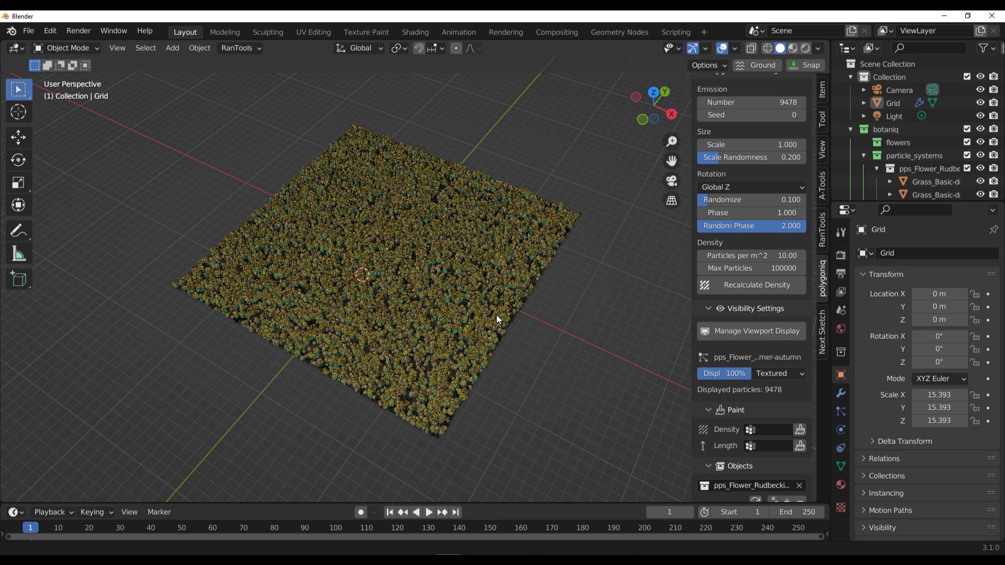
scroll(774, 269, up, 10)
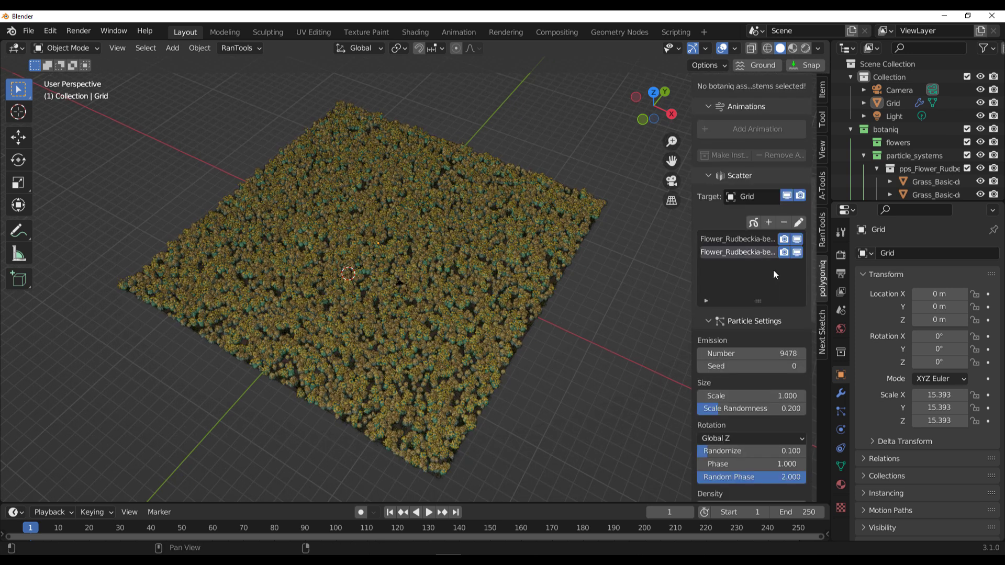
click(759, 240)
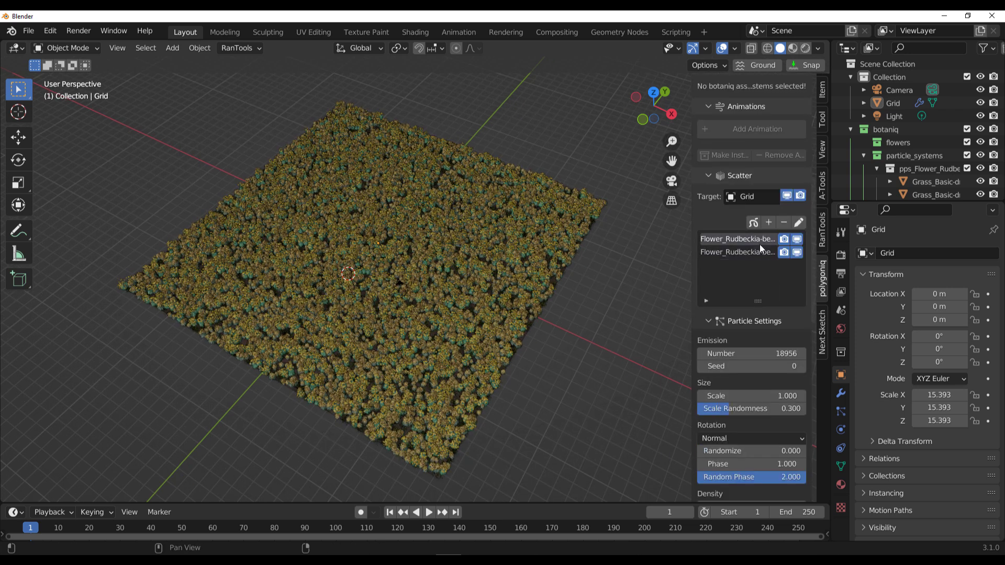
click(762, 251)
click(797, 253)
click(797, 239)
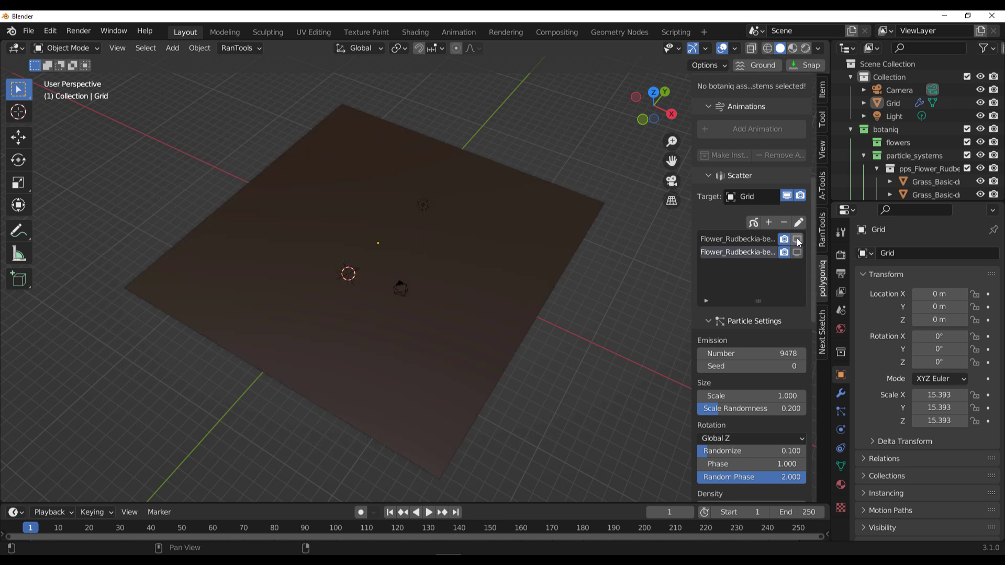
Step: Show the second Rudbeckia particle system in the viewport again, leaving the first one hidden
middle_drag(464, 284, 489, 327)
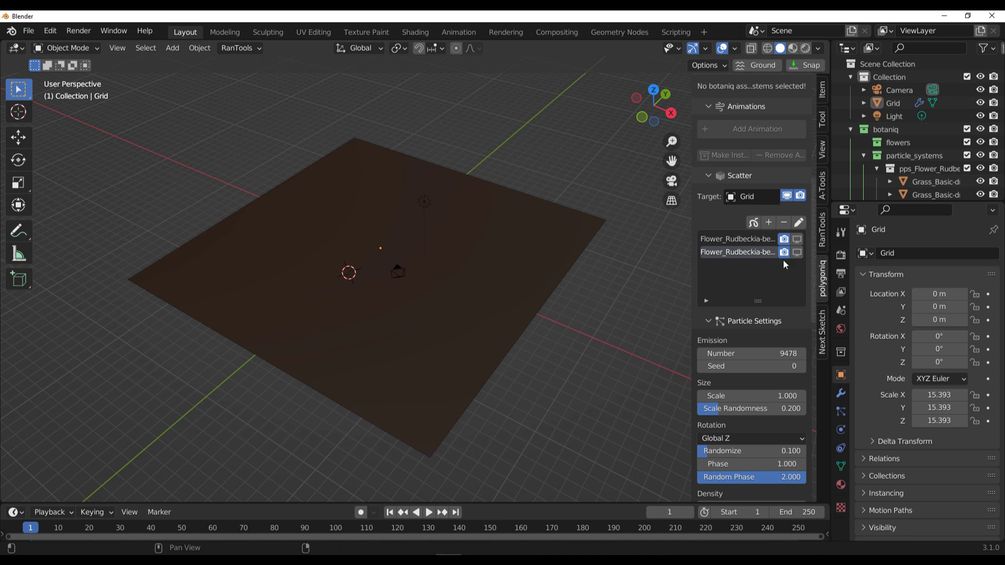
click(797, 239)
click(797, 252)
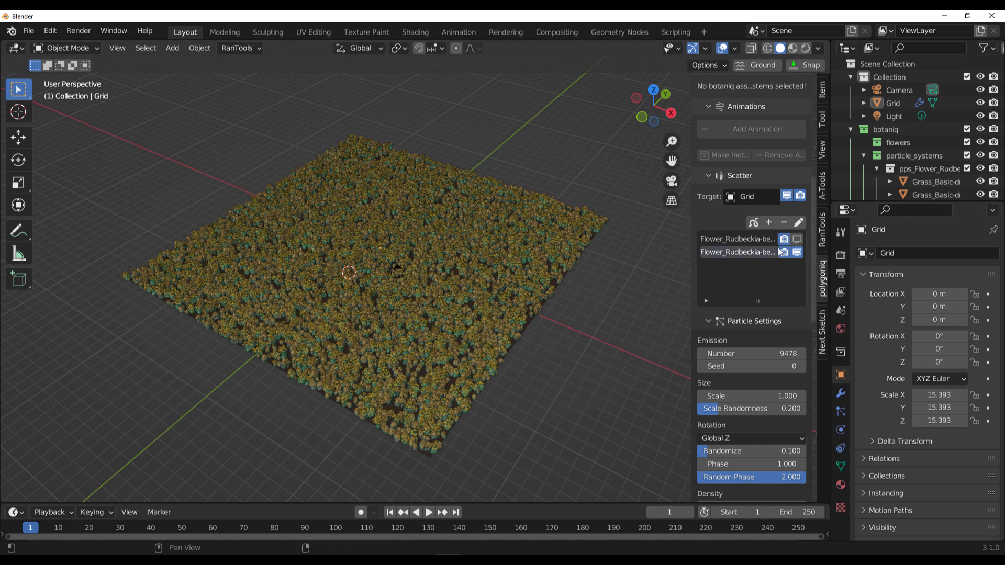
Step: Start density painting for the flower particle system and paint five strips radiating from the grid's centre, with weight 1.000 and radius 50 px
scroll(777, 388, down, 10)
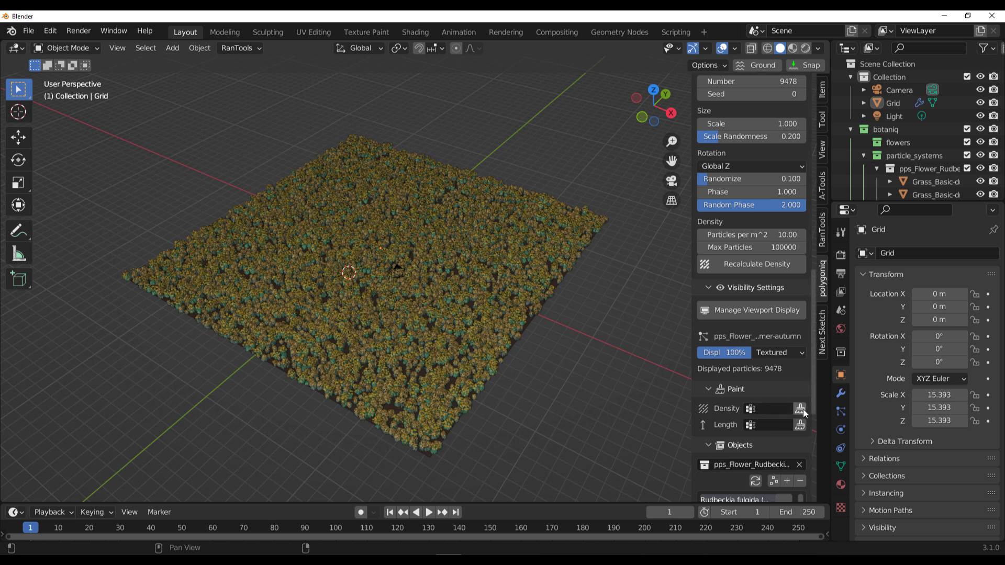
click(800, 408)
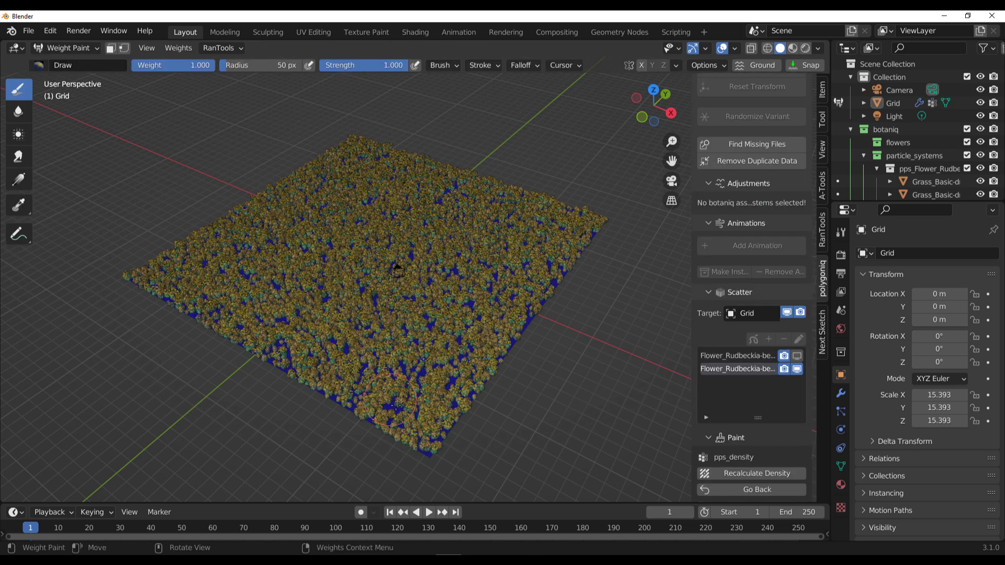
mouse_move(430, 449)
mouse_down()
mouse_move(400, 320)
mouse_move(403, 259)
mouse_move(475, 280)
mouse_move(563, 272)
mouse_up()
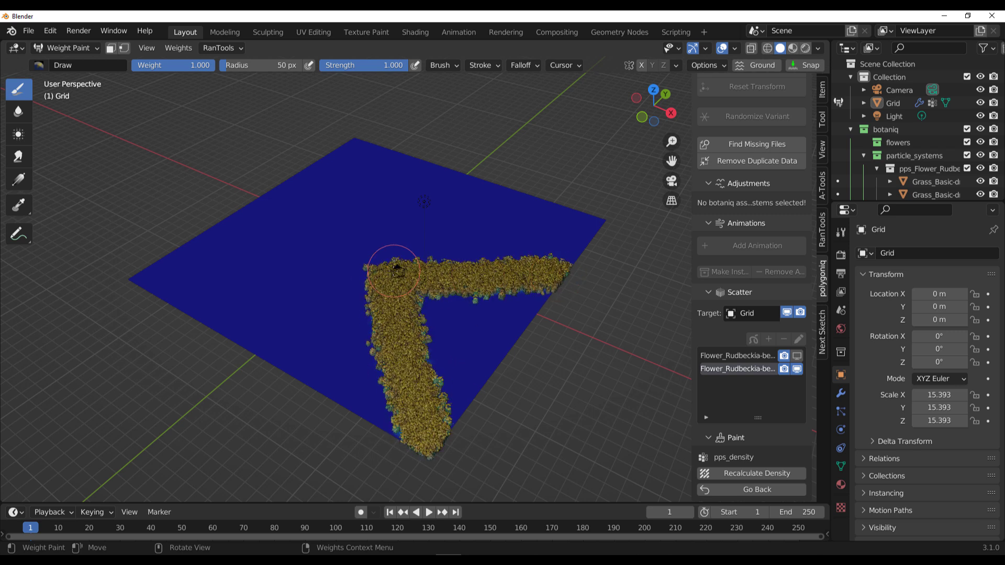
drag(395, 263, 458, 158)
drag(382, 251, 291, 168)
drag(364, 267, 157, 283)
drag(369, 269, 422, 447)
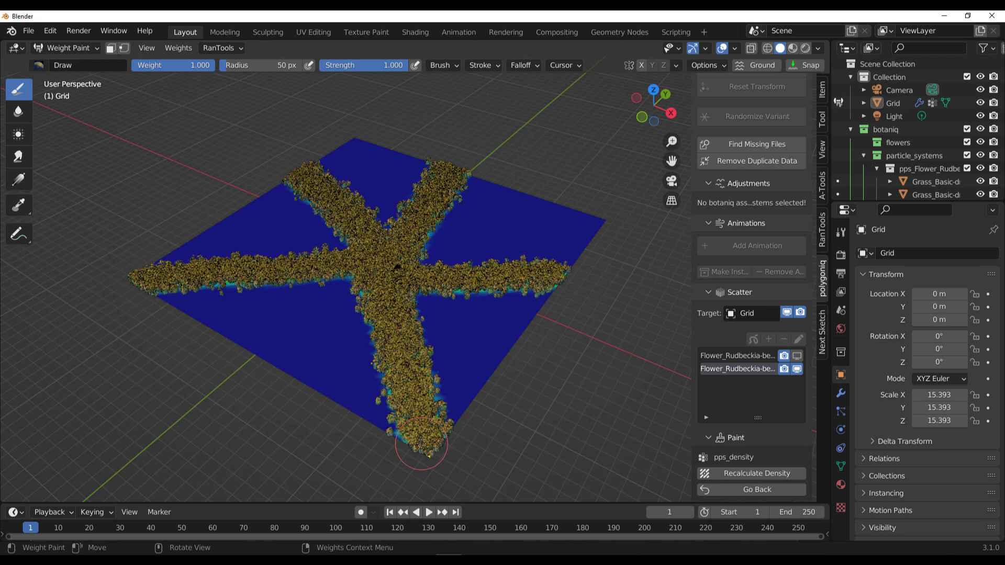
Step: Widen one of the painted flower strips and paint two more from the centre across the empty areas of the grid
drag(420, 266, 492, 269)
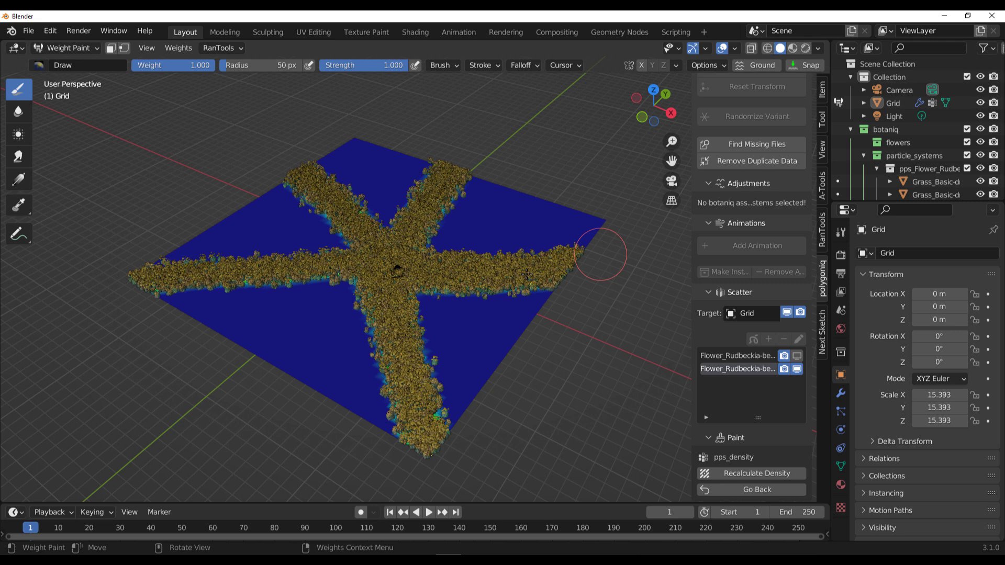
middle_drag(602, 253, 360, 222)
middle_drag(387, 307, 419, 270)
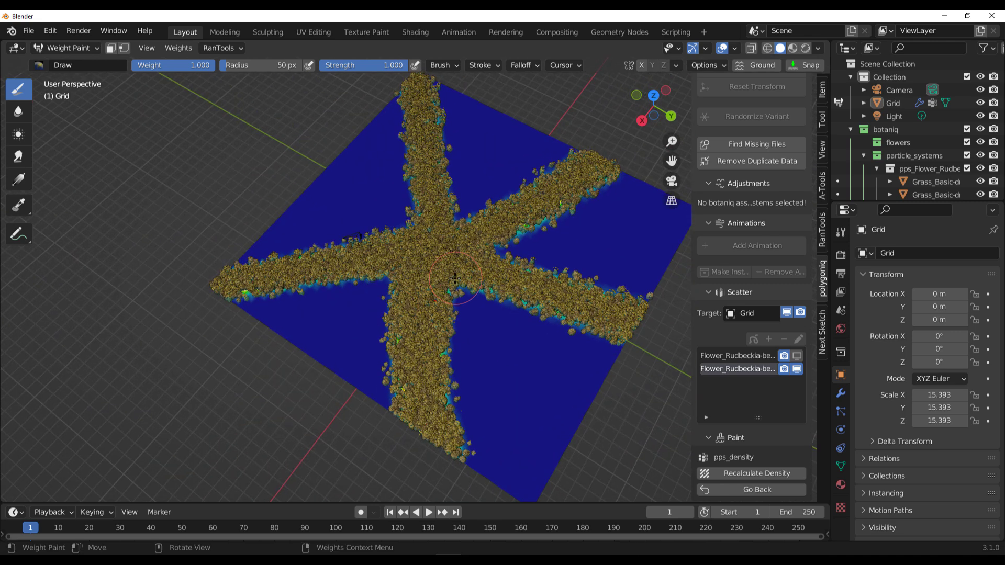
mouse_move(455, 277)
mouse_down()
mouse_move(513, 398)
mouse_move(570, 460)
mouse_up()
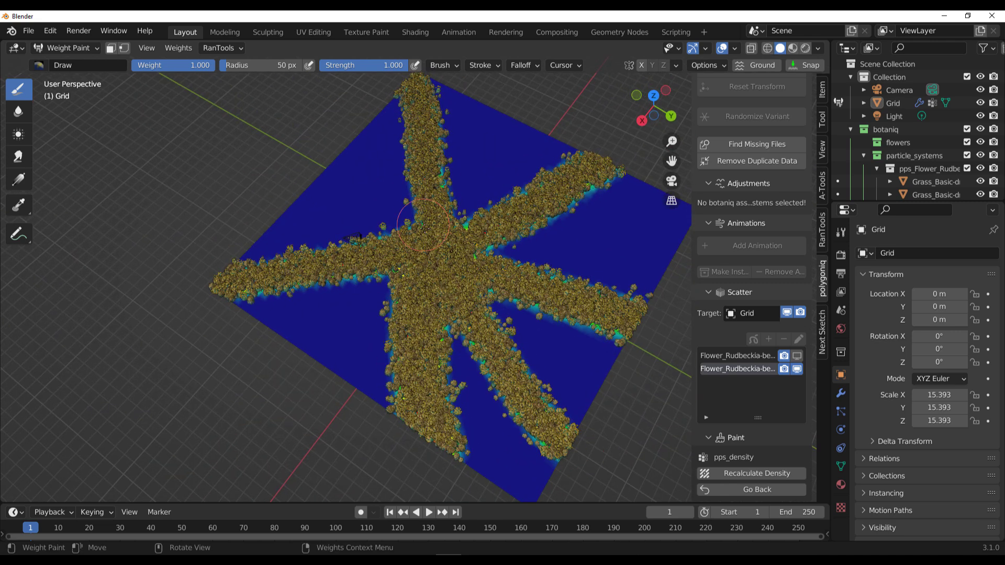
drag(424, 228, 292, 143)
Step: Return to Object Mode and show the first Rudbeckia particle system in the viewport again
scroll(374, 290, up, 7)
middle_drag(367, 293, 500, 266)
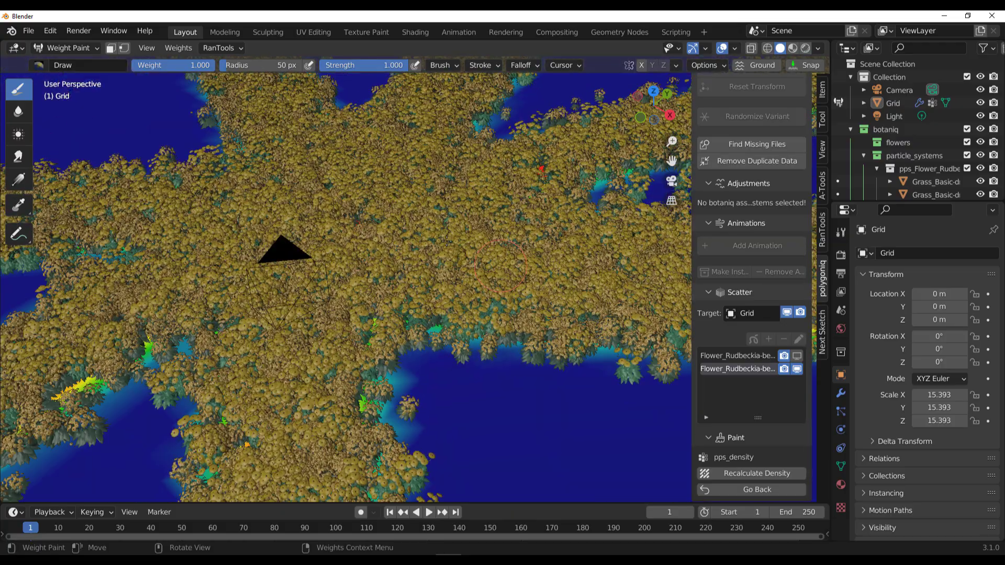
scroll(447, 241, down, 5)
middle_drag(446, 241, 615, 341)
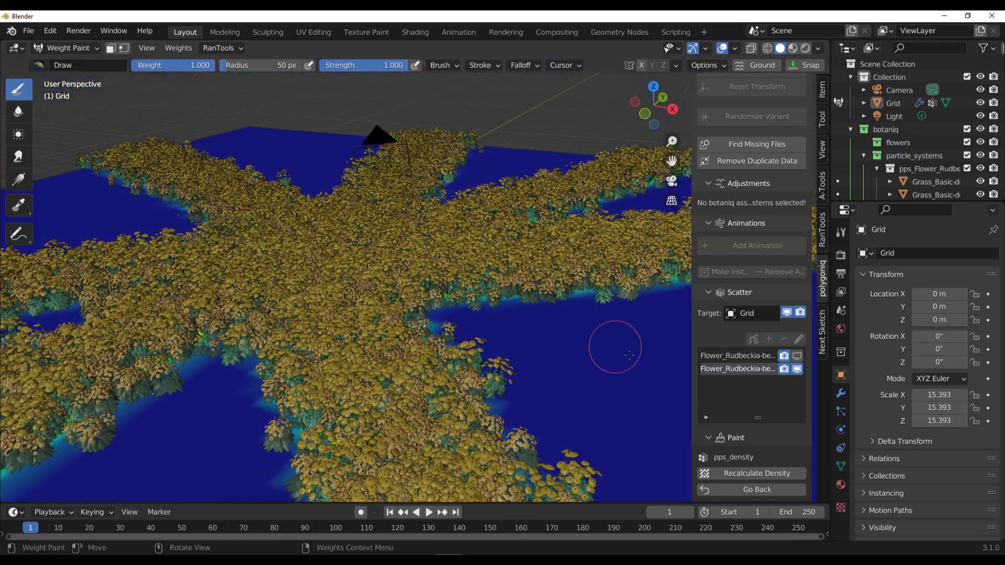
click(68, 47)
click(79, 61)
mouse_move(420, 343)
middle_down()
mouse_move(531, 316)
mouse_move(490, 321)
mouse_move(398, 294)
mouse_move(381, 329)
middle_up()
click(797, 355)
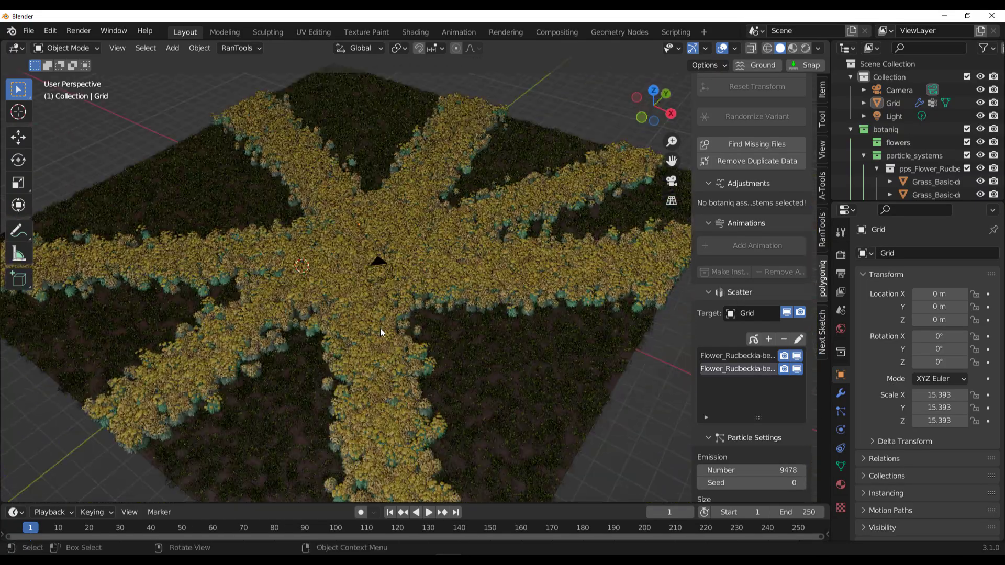
middle_drag(373, 278, 388, 320)
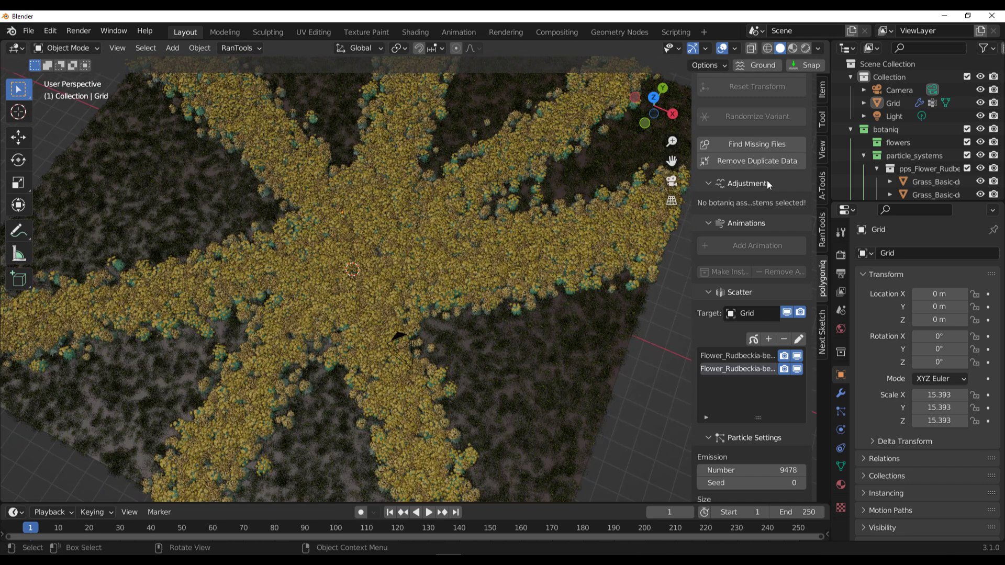
Step: Spawn the Aesculus hippocastanum (I) spring-summer tree from botaniq's deciduous category, keeping the botaniq collection option on
scroll(759, 210, up, 5)
click(745, 129)
click(745, 129)
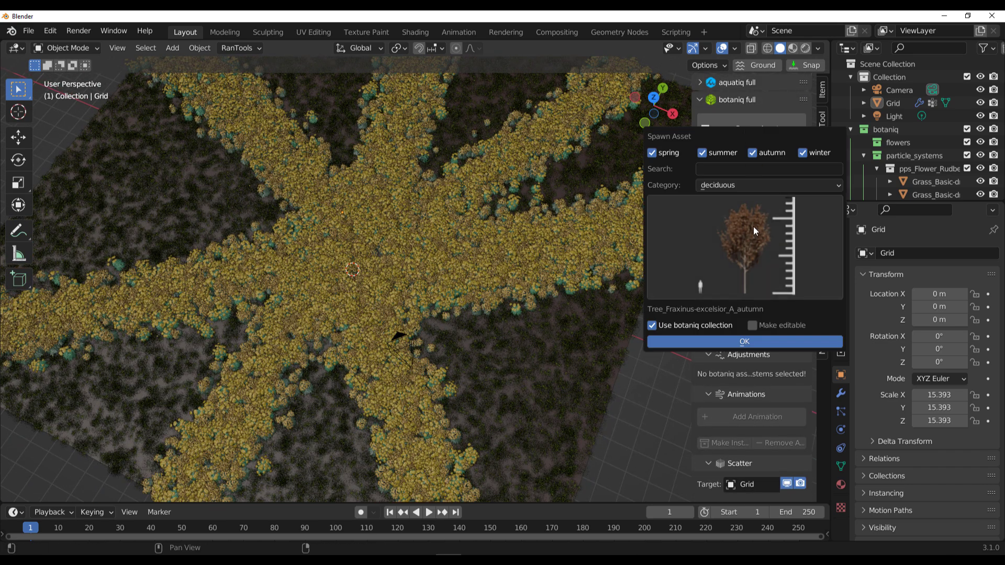
click(749, 241)
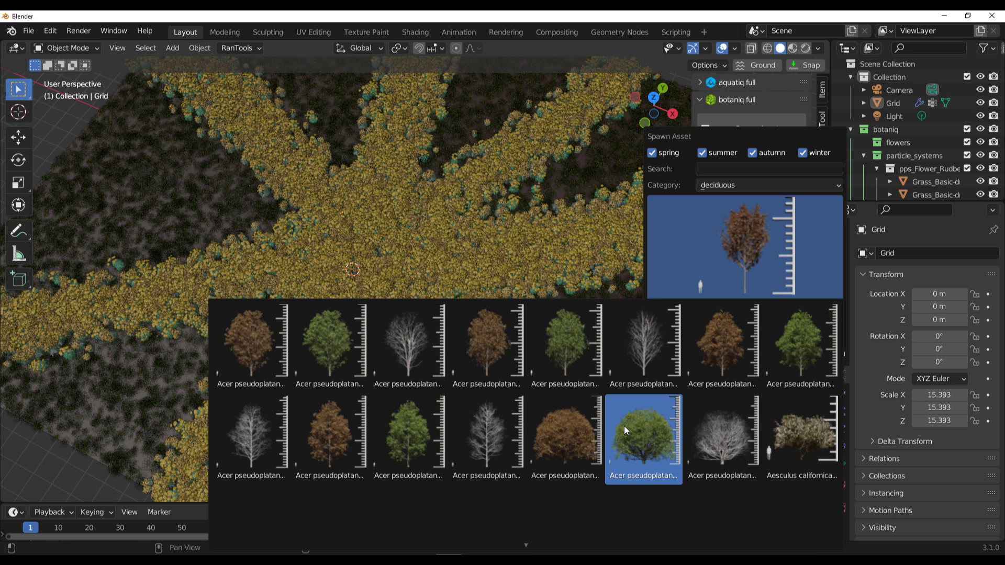
mouse_move(526, 545)
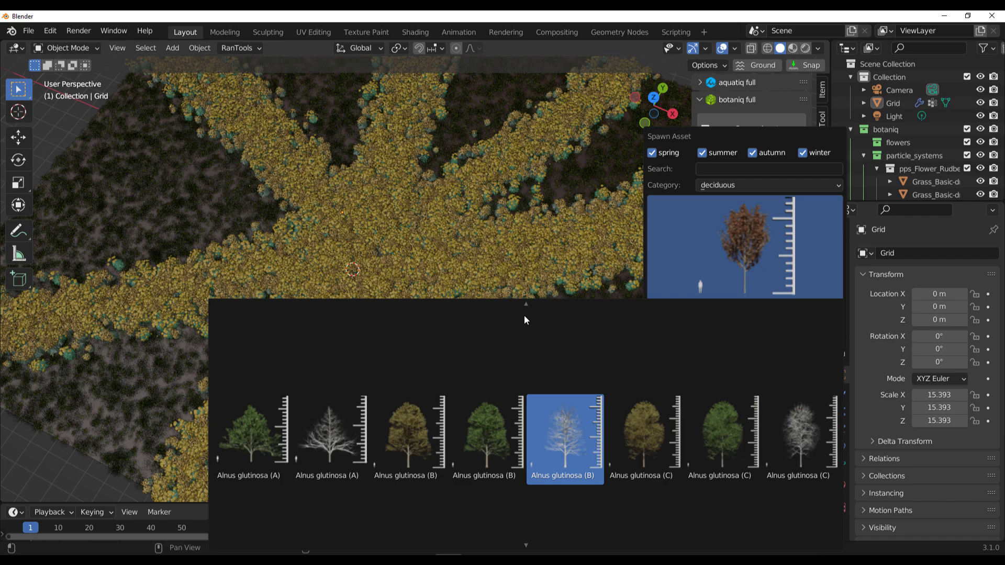
mouse_move(528, 304)
click(701, 413)
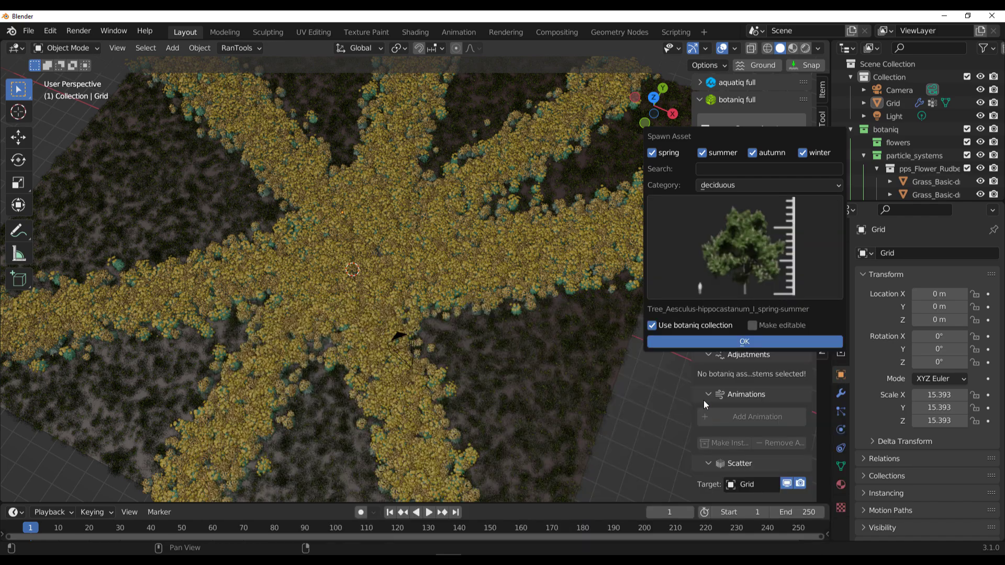
click(757, 346)
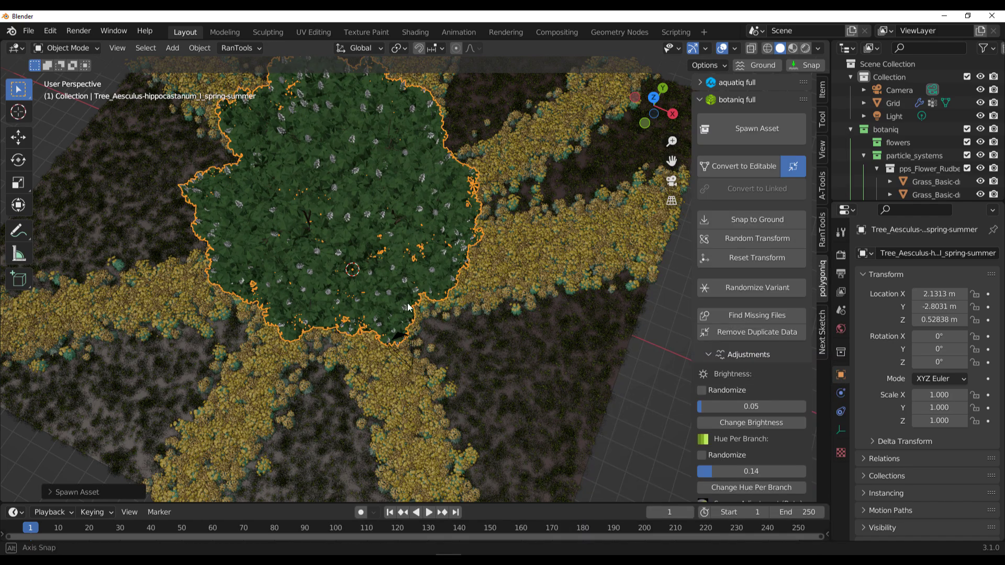
Step: Examine the spawned tree among the flower strips and collapse the Adjustments section to look over its Animations and Scatter settings
middle_drag(409, 307, 190, 298)
scroll(295, 317, down, 8)
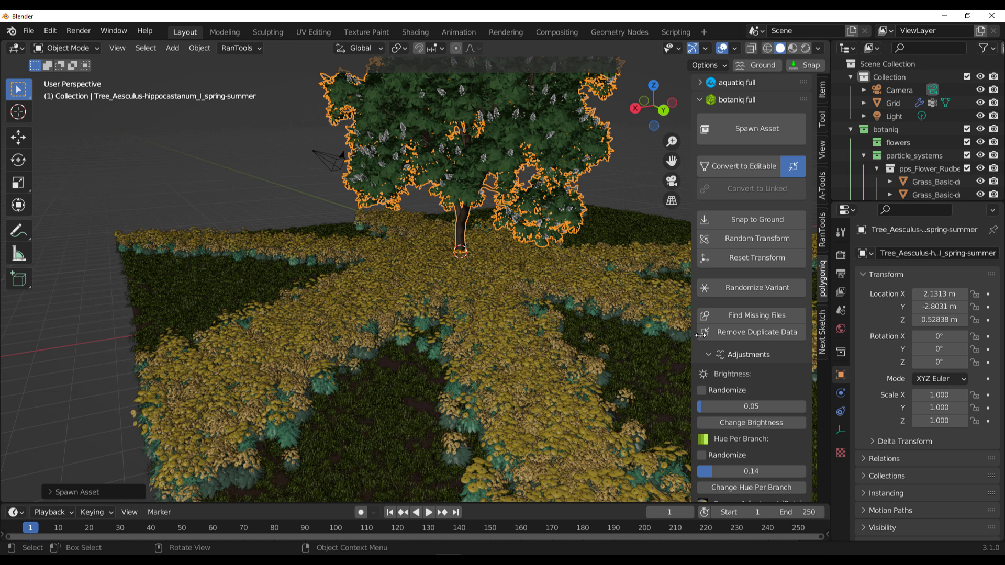
scroll(733, 441, down, 1)
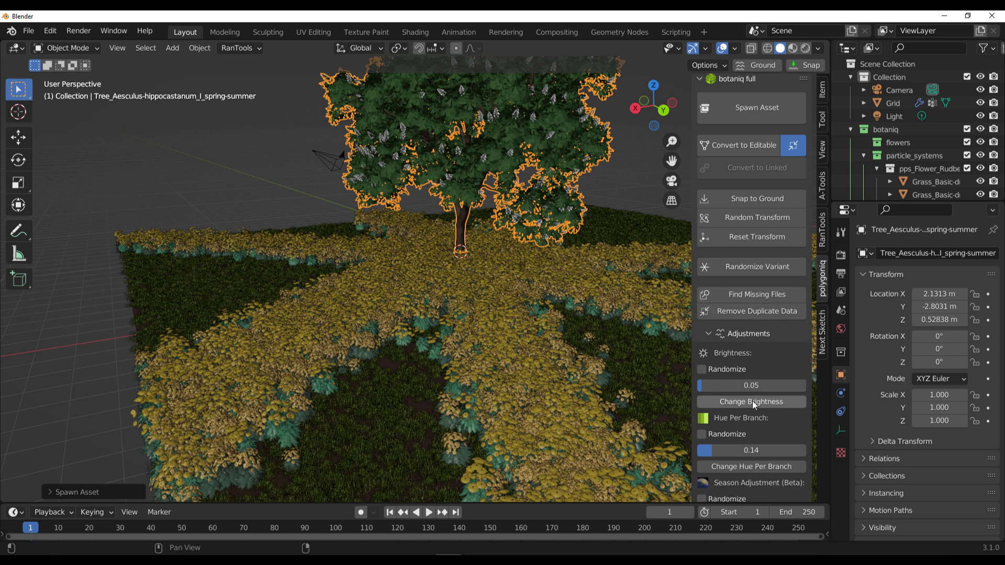
scroll(742, 390, up, 1)
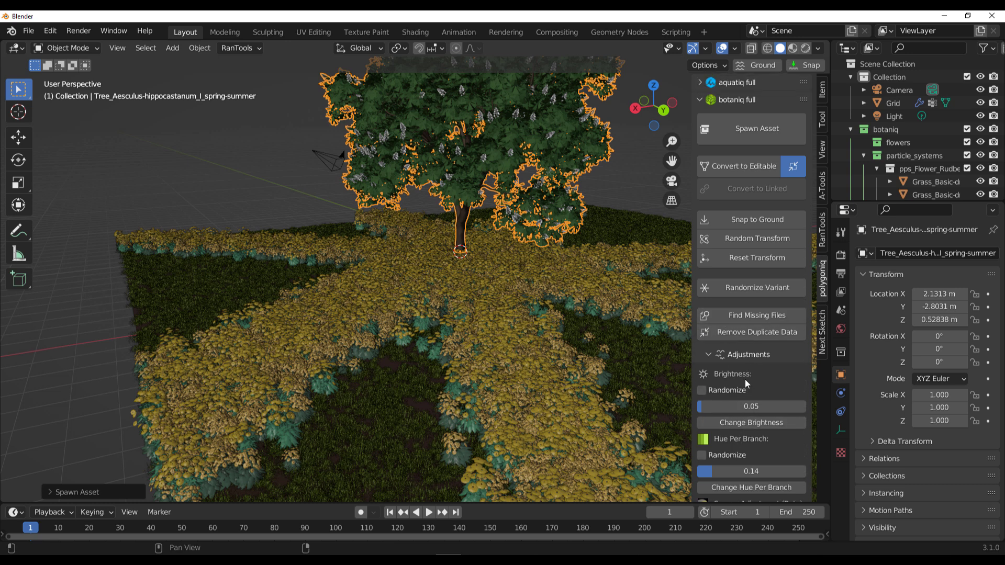
click(707, 354)
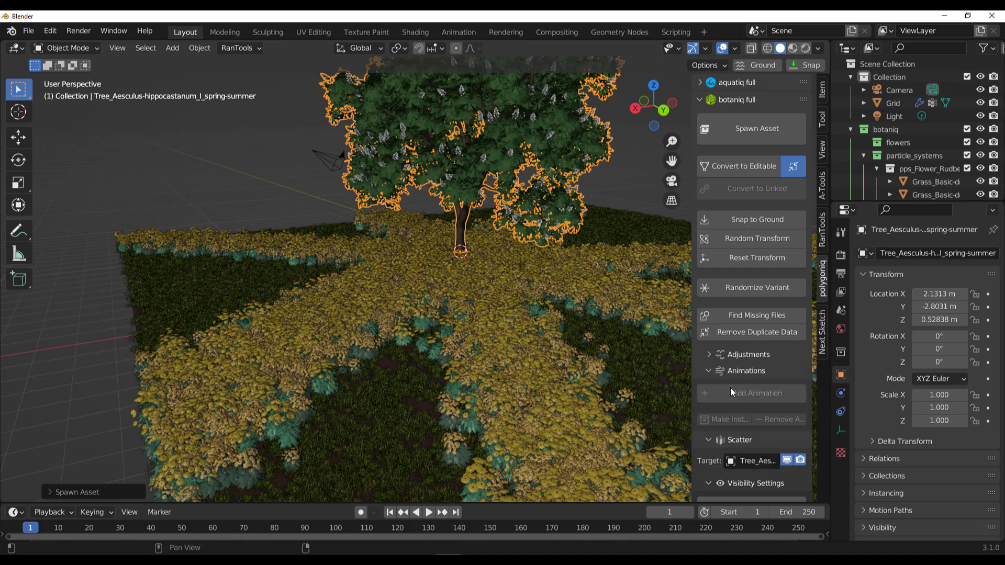
scroll(730, 388, down, 2)
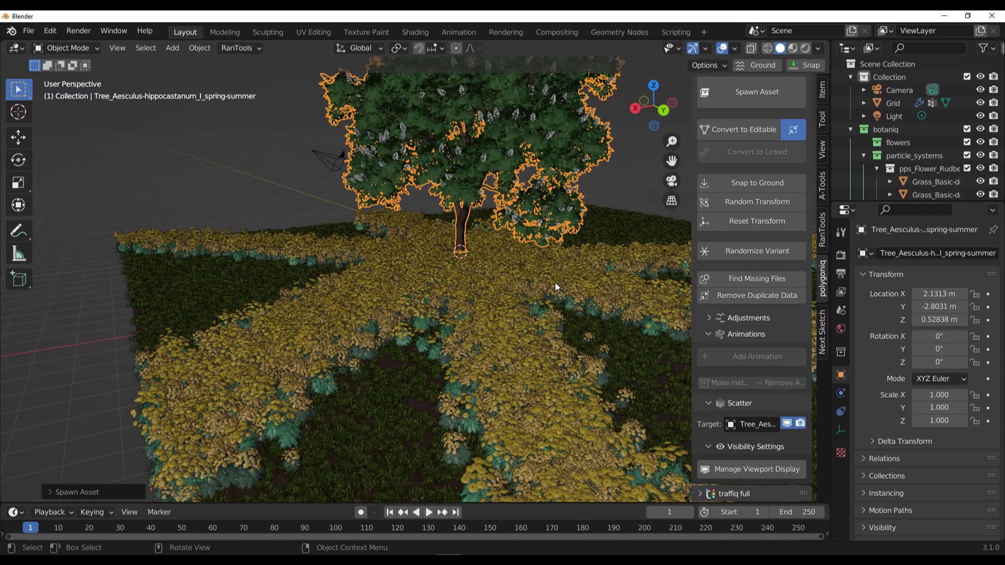
Step: Set the render engine to Cycles with GPU Compute as the rendering device
shift+middle_drag(536, 295, 461, 303)
click(841, 255)
click(952, 253)
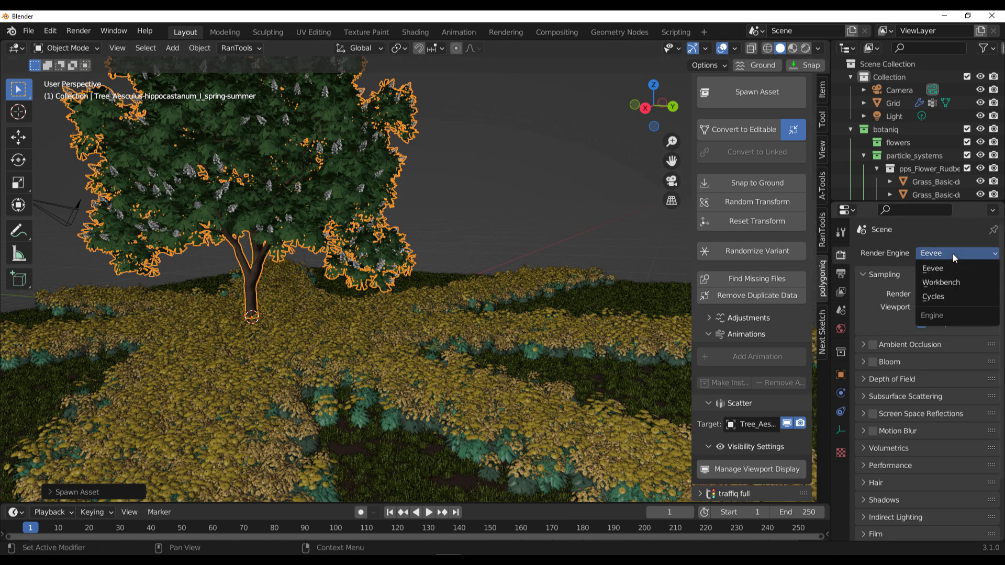
click(934, 300)
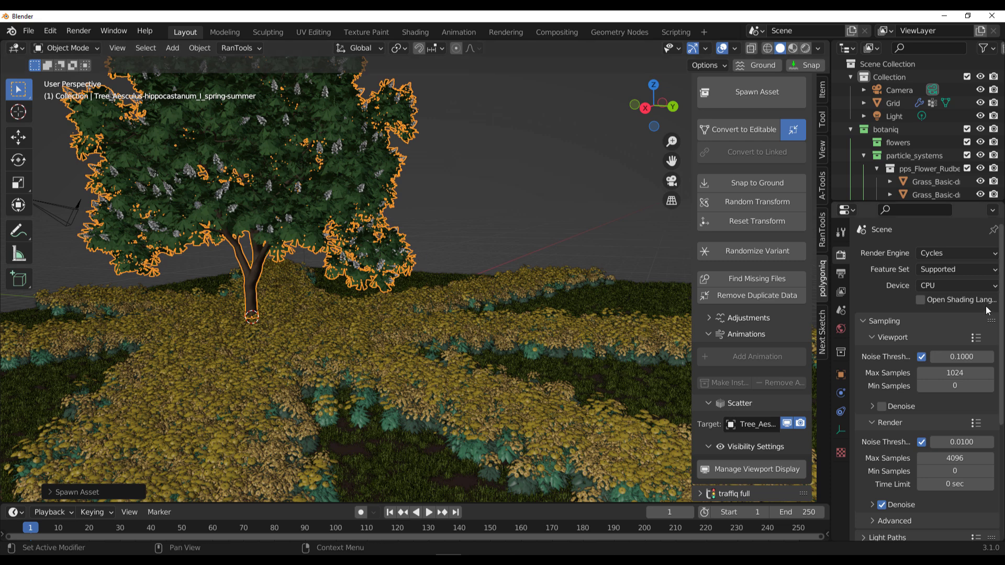
click(943, 284)
click(938, 319)
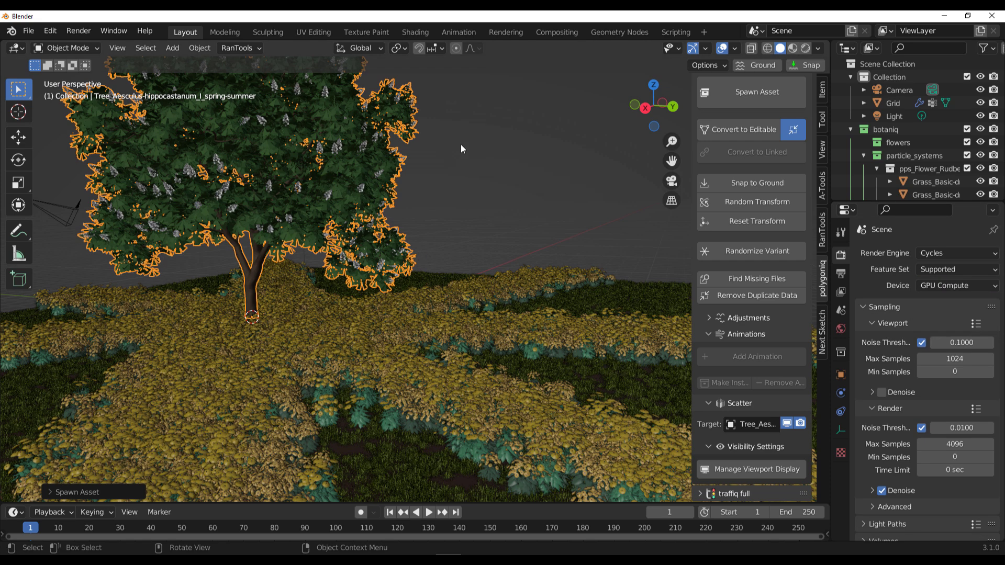
Step: Deselect the tree and preview the whole planted grid in rendered viewport shading
click(491, 183)
mouse_move(491, 183)
shift+middle_down()
mouse_move(538, 264)
mouse_move(514, 254)
mouse_move(524, 230)
shift+middle_up()
scroll(537, 265, down, 4)
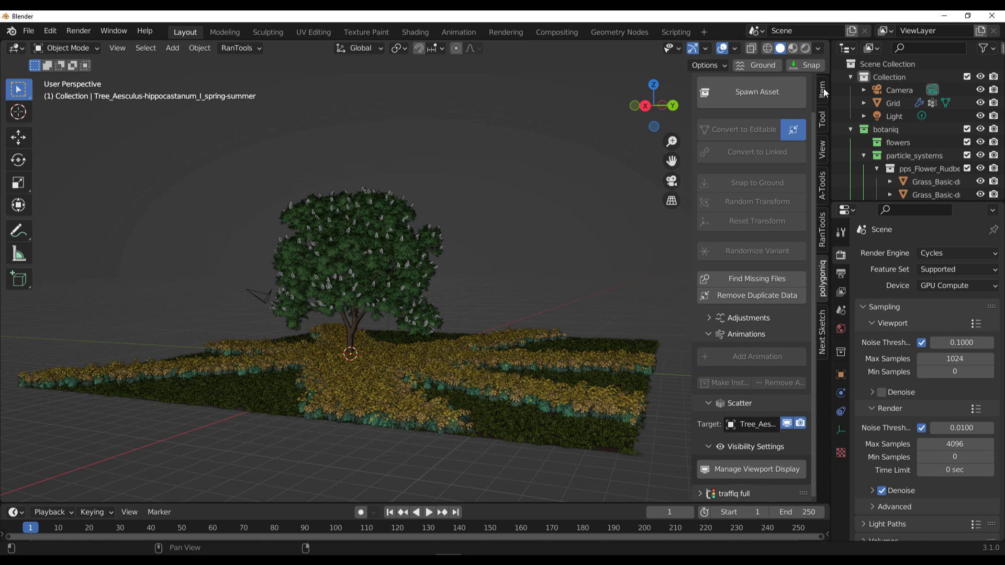
click(805, 48)
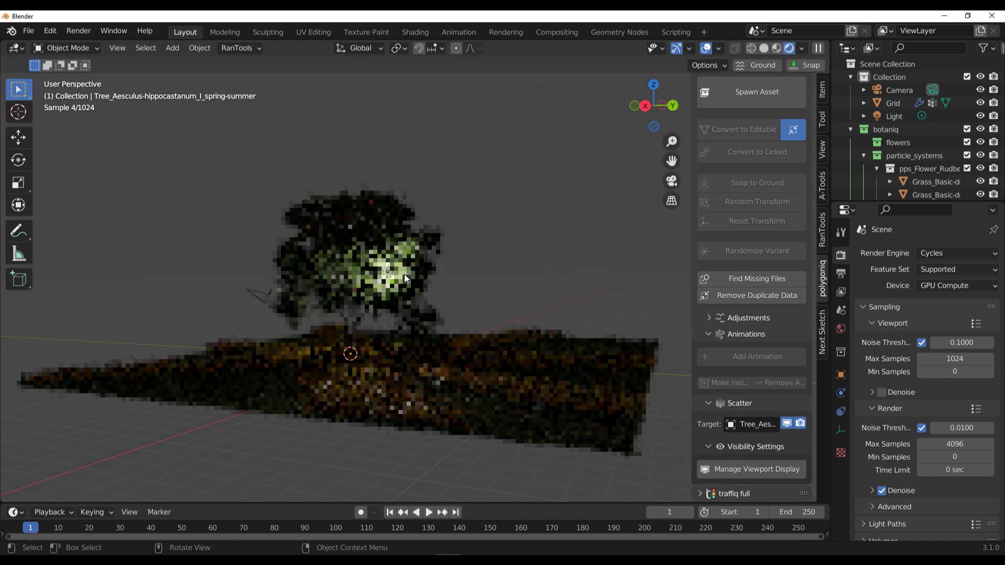
Step: Move the point light along Y out of the tree's crown and raise it along Z above the treetop
click(404, 274)
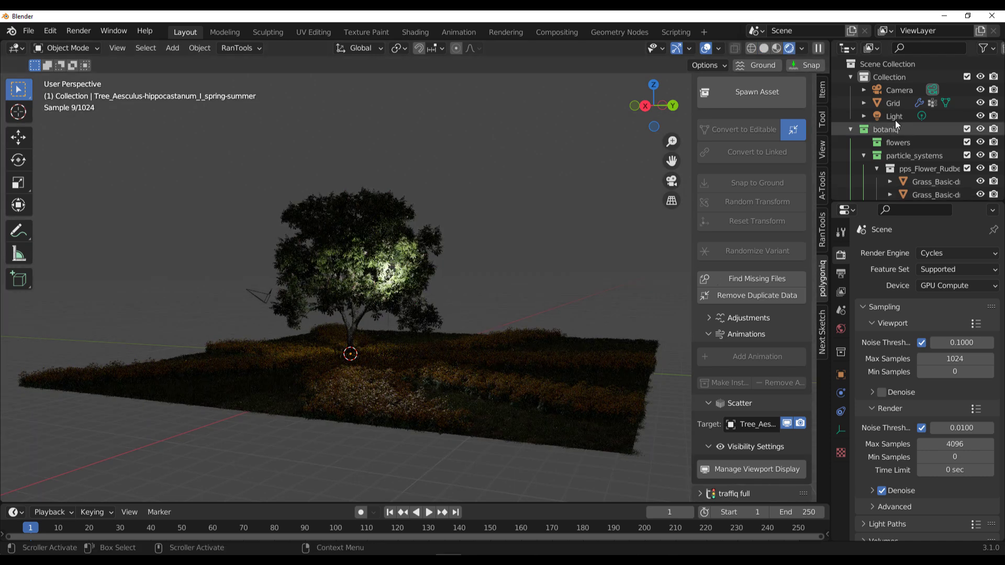
middle_drag(364, 293, 373, 298)
click(18, 137)
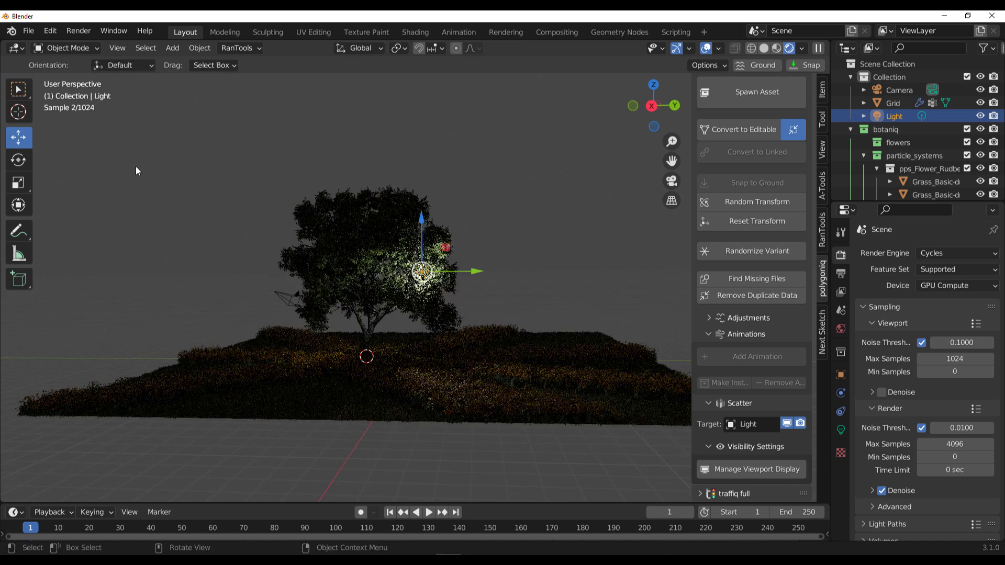
drag(473, 271, 565, 273)
key(y)
click(499, 214)
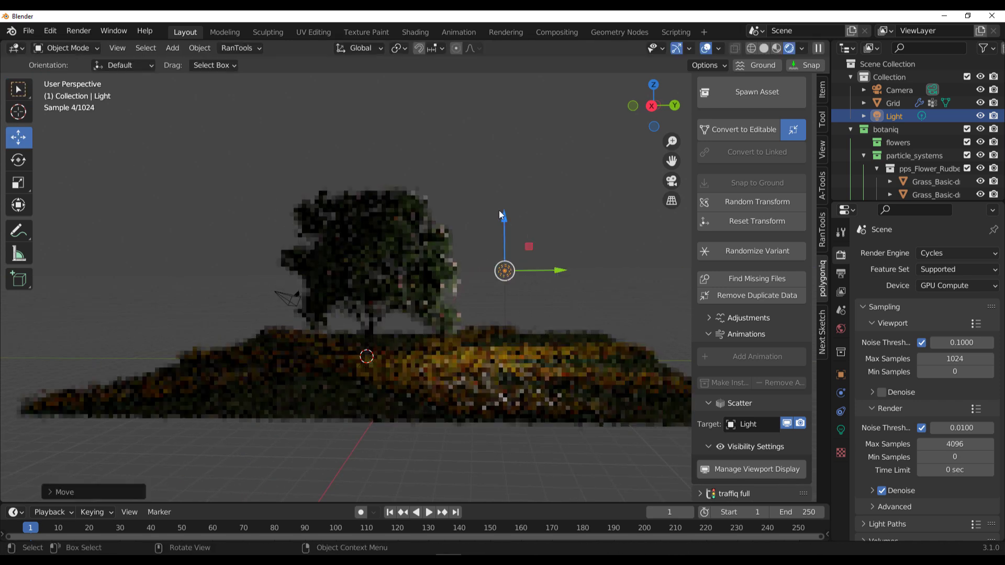
key(g)
key(z)
click(505, 88)
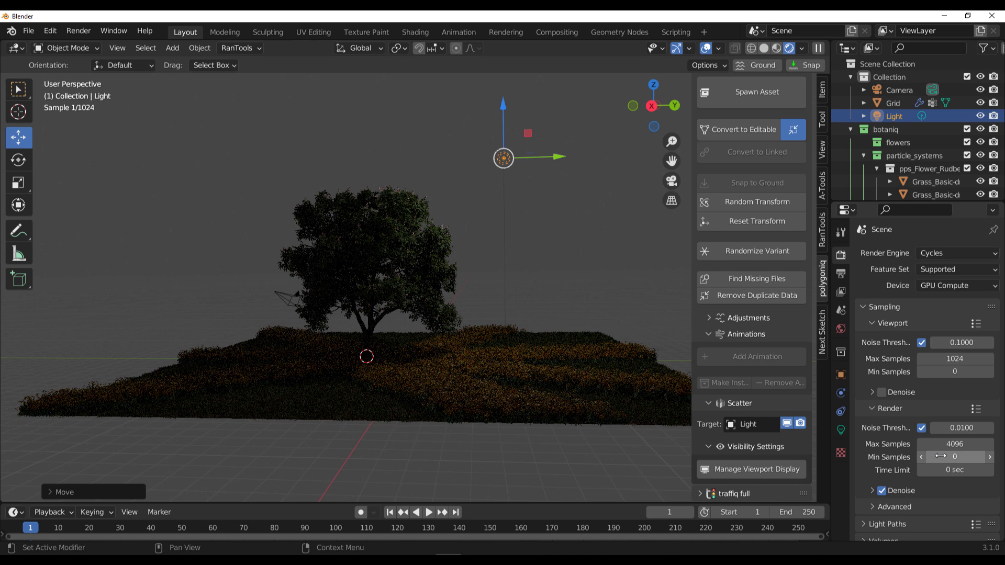
Step: Set the point light's power to 10000 W and its radius to 10 m
click(840, 430)
click(925, 341)
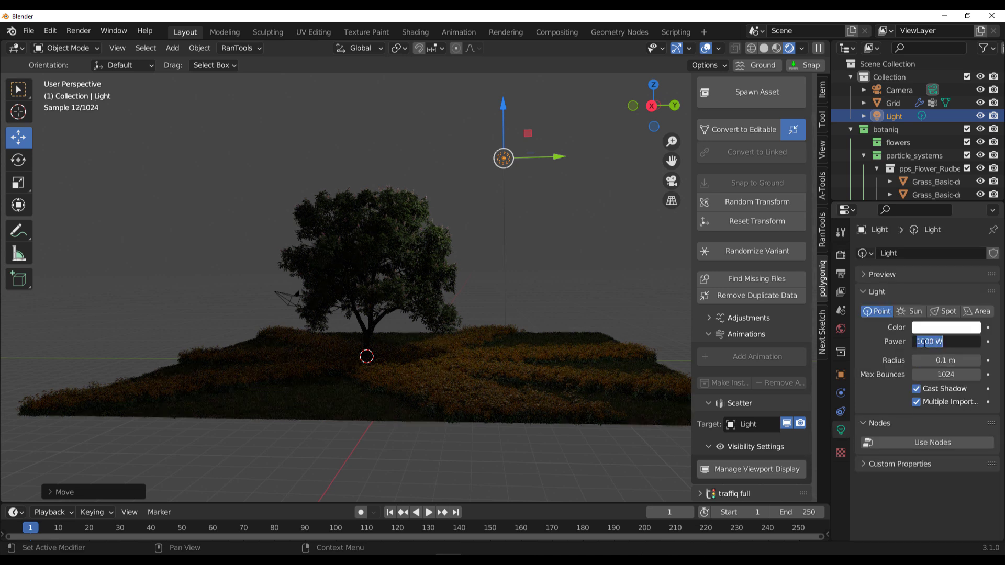
key(Return)
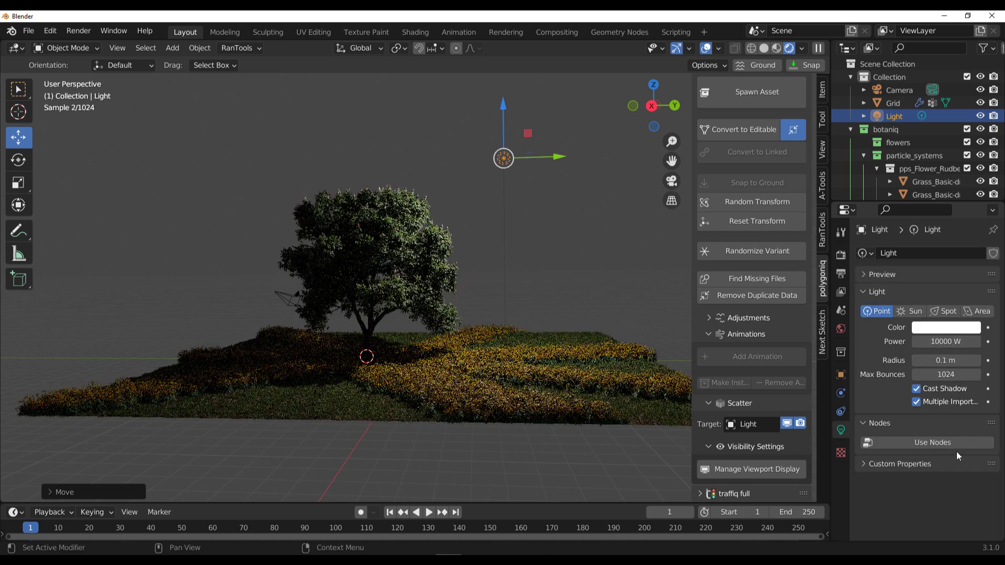
click(937, 361)
text(1)
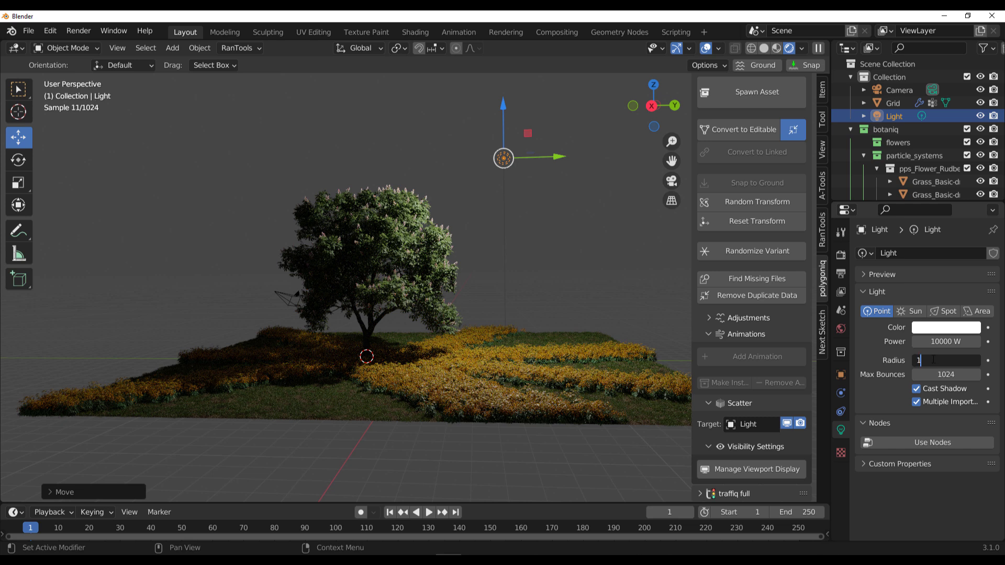
key(Return)
click(936, 361)
text(1)
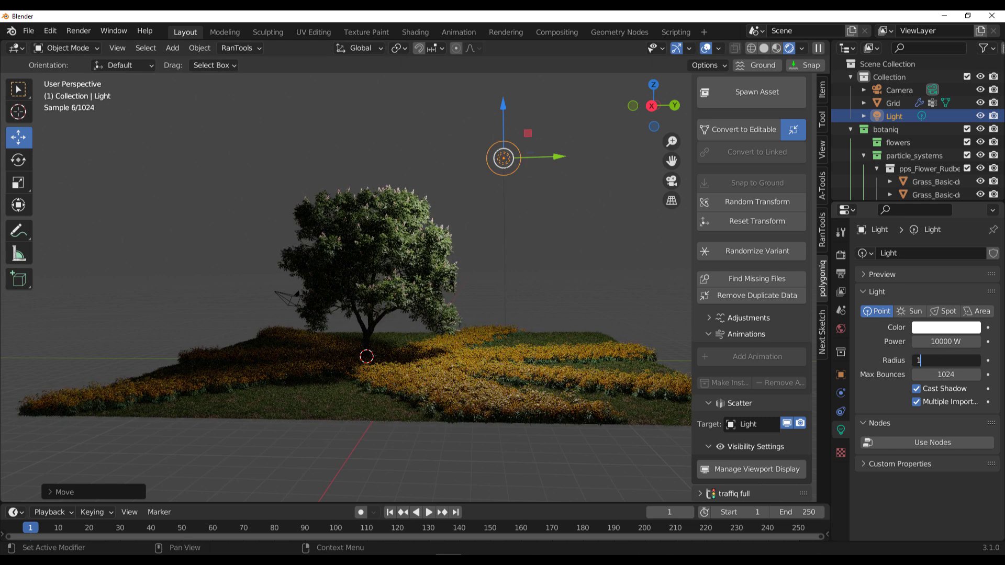
key(Return)
Step: Scatter botaniq's Mushrooms (B) from the forest-floor category on the ground grid, keeping the default scatter options
middle_drag(544, 335, 532, 284)
scroll(457, 332, up, 5)
scroll(452, 350, up, 3)
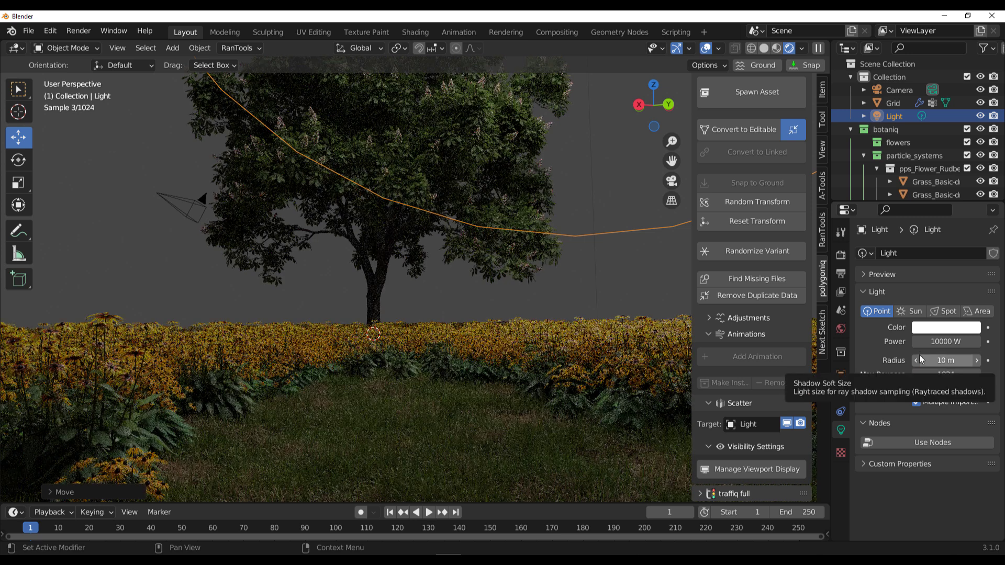
click(355, 417)
click(354, 417)
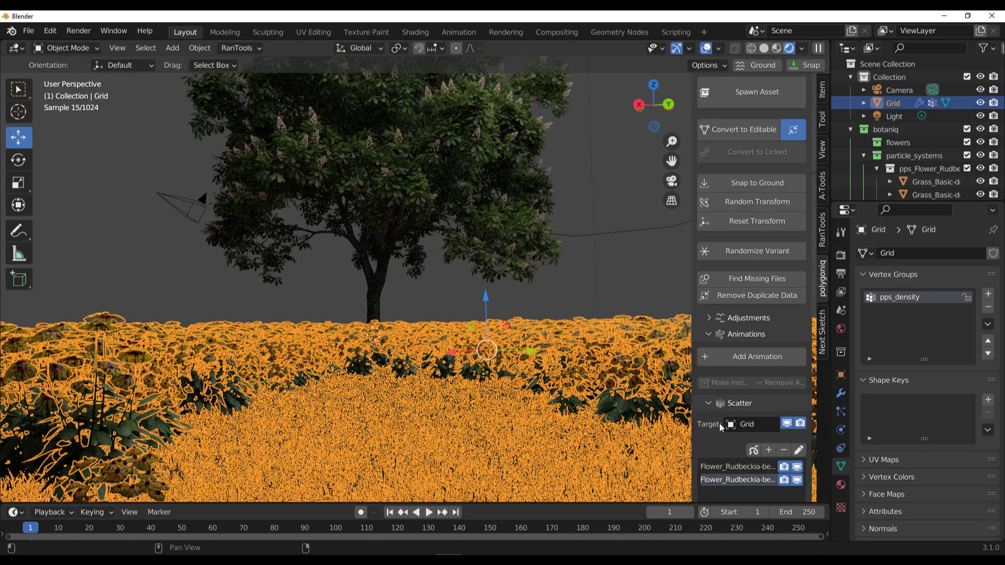
scroll(744, 419, down, 5)
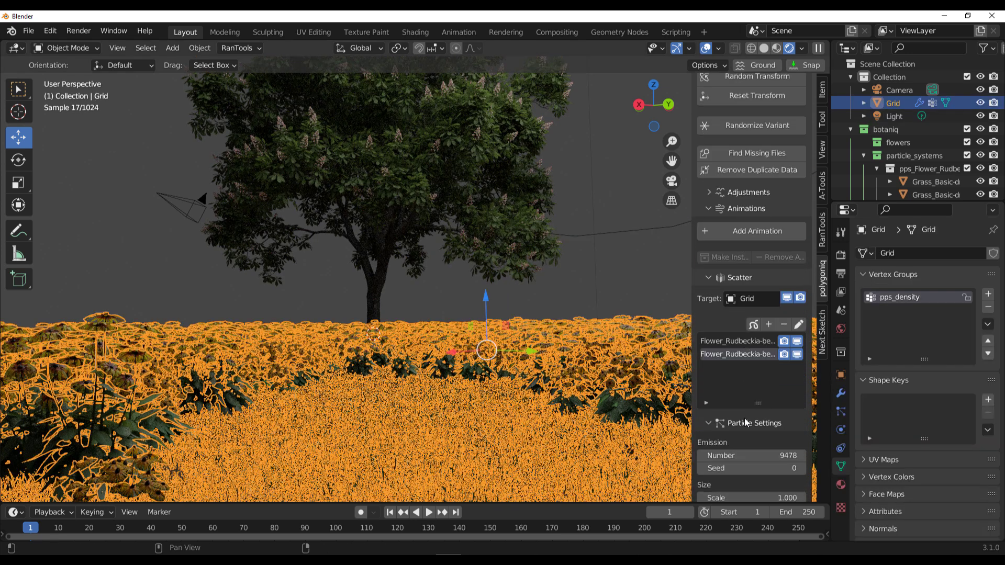
click(770, 324)
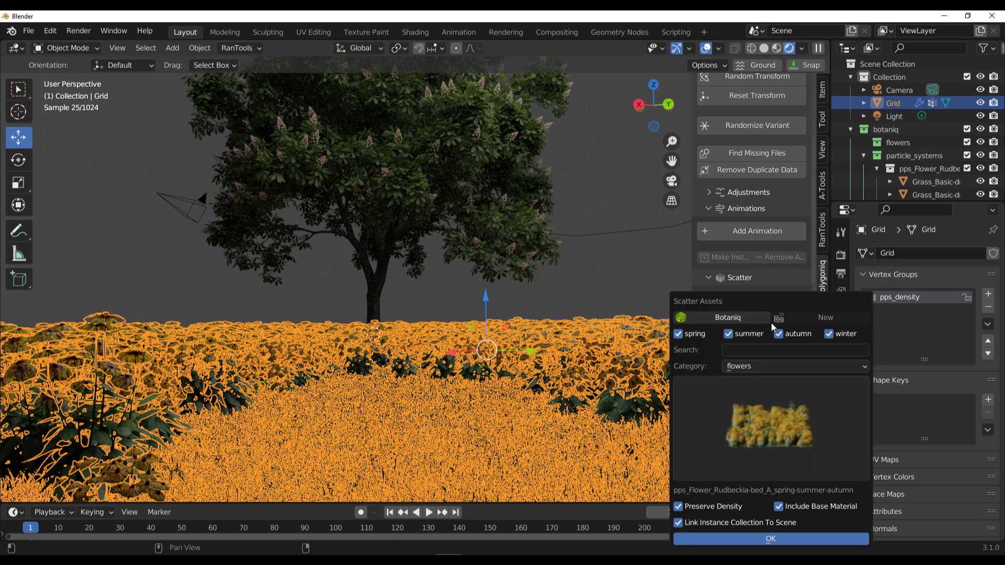
click(792, 398)
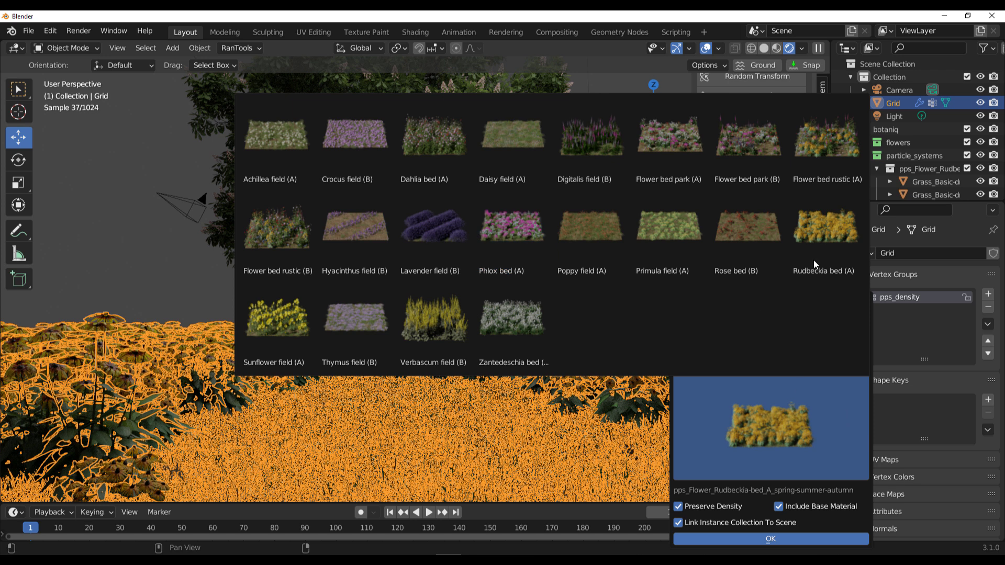
click(799, 426)
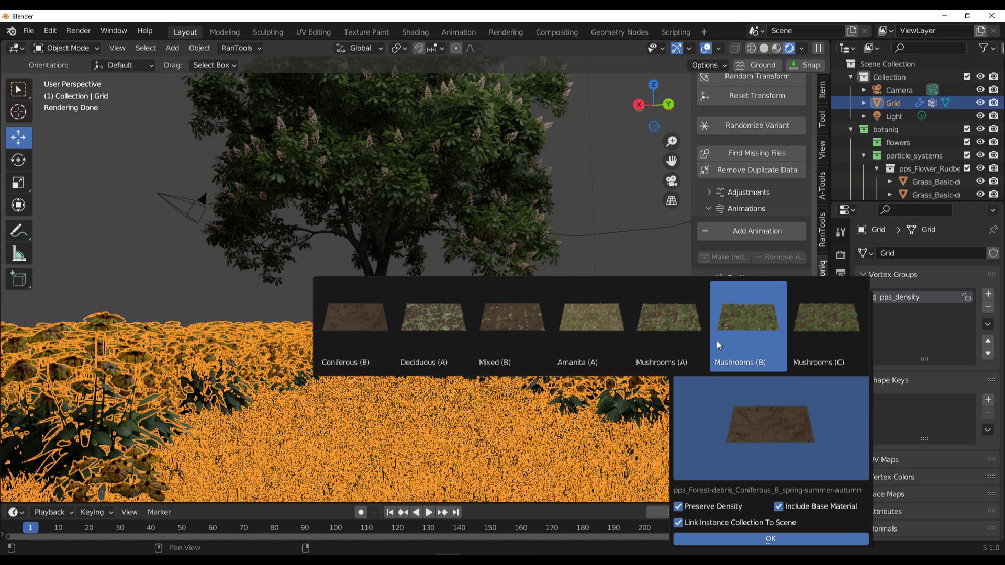
click(742, 334)
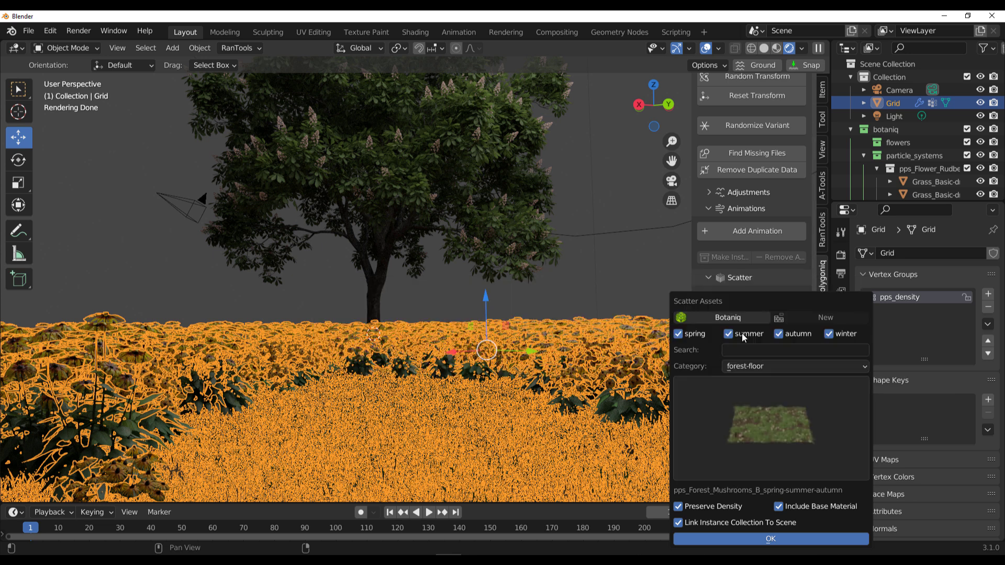
click(782, 540)
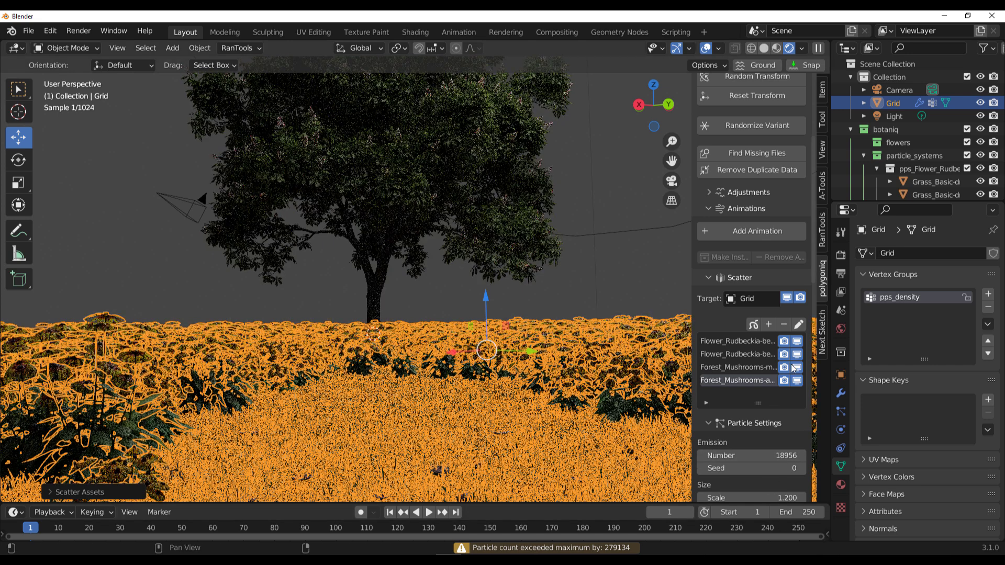
Step: Hide both Rudbeckia particle systems in the viewport and deselect the grid to look over the mushroom floor
click(796, 356)
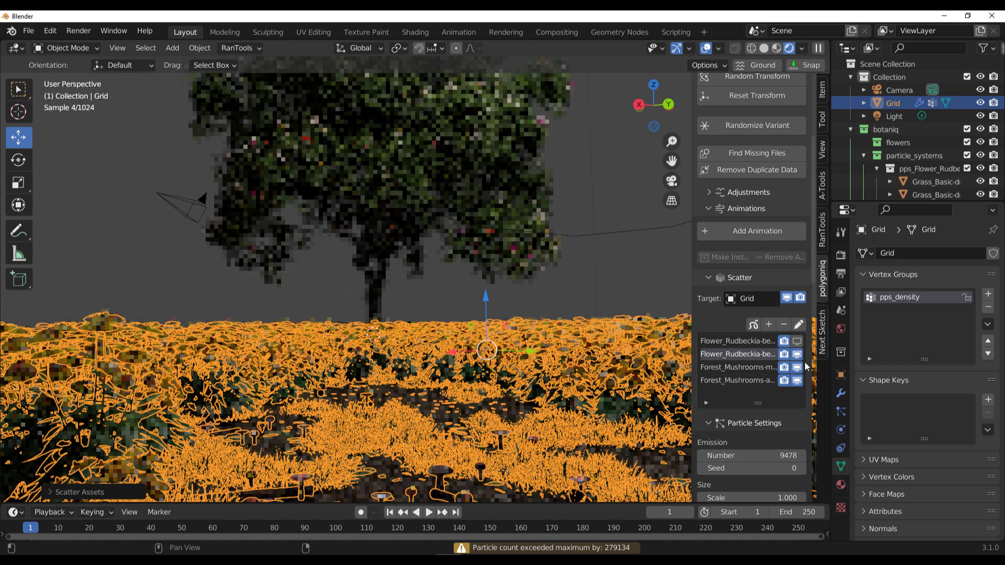
click(797, 354)
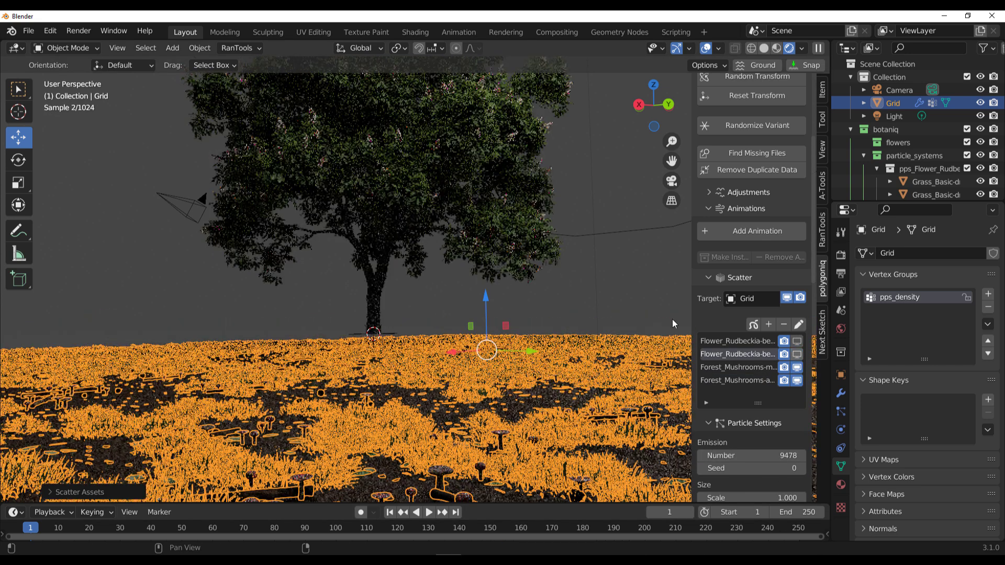
click(590, 272)
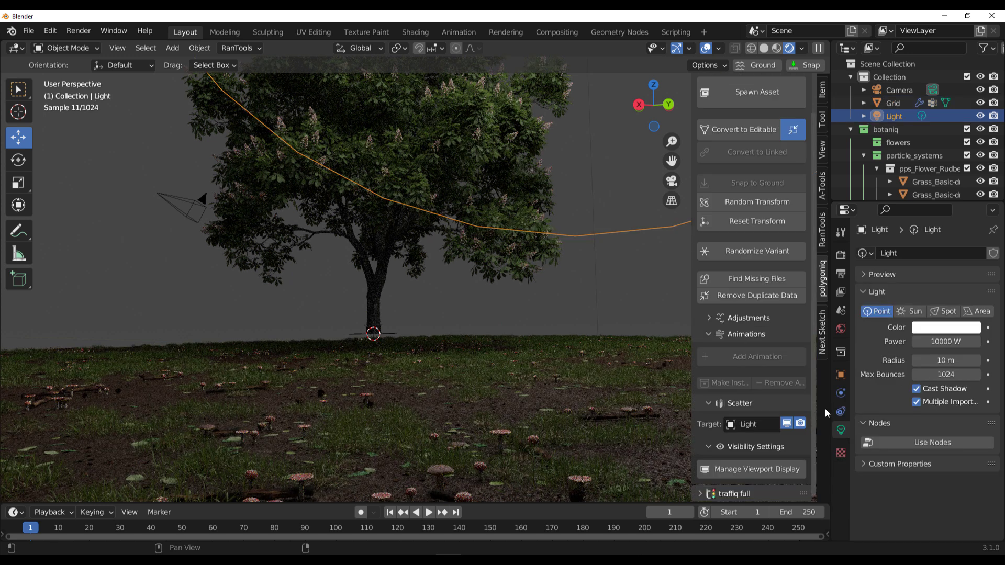
Step: Scatter botaniq's Coast (A) from the rocks category on the ground grid
click(501, 389)
scroll(774, 455, down, 5)
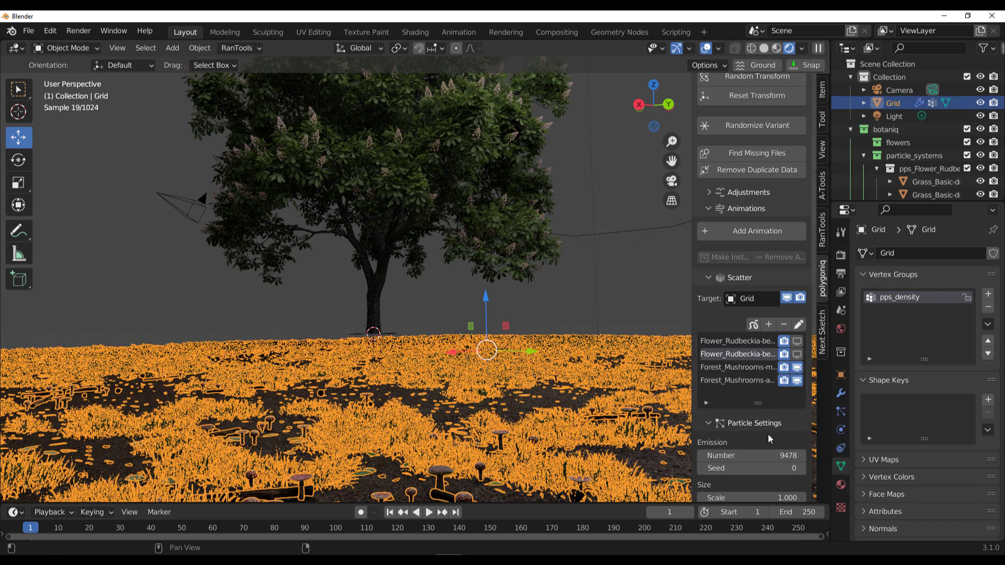
click(767, 325)
click(780, 367)
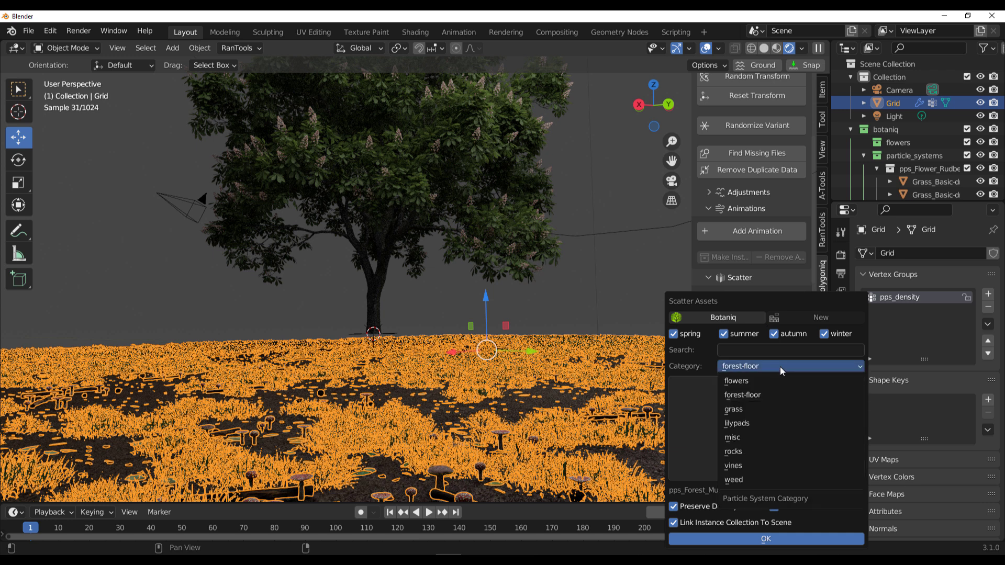
click(749, 451)
click(767, 407)
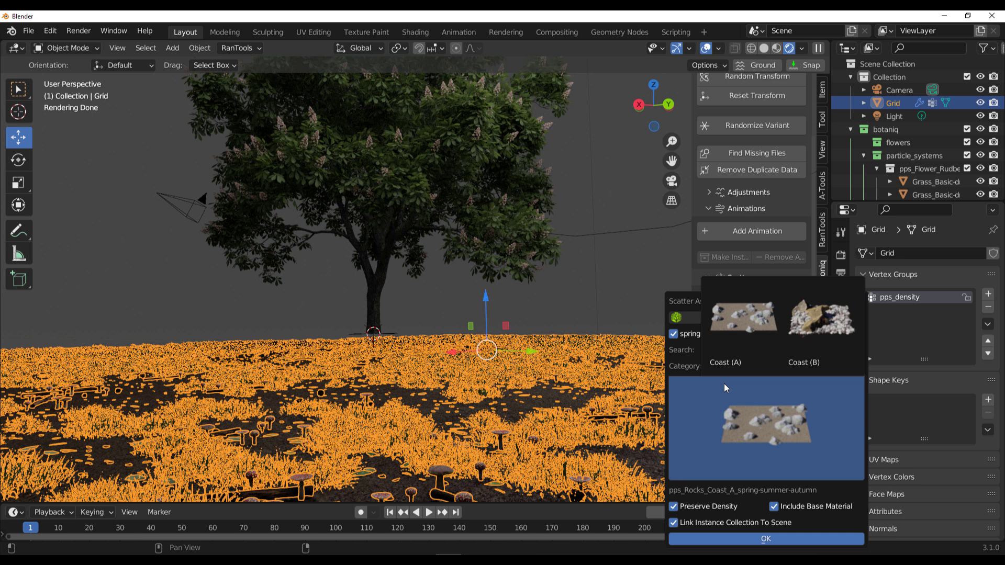
click(734, 329)
click(783, 543)
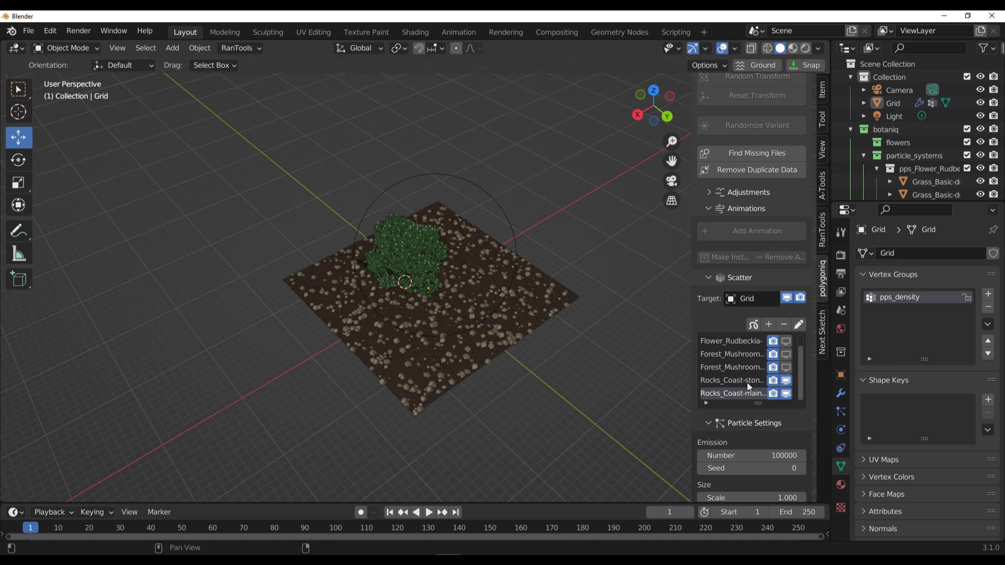
Step: Paint the density of the Coast stones in a patch around the tree and return to Object Mode
scroll(748, 388, down, 10)
click(800, 406)
mouse_move(374, 280)
mouse_down()
mouse_move(442, 246)
mouse_move(450, 280)
mouse_move(466, 261)
mouse_up()
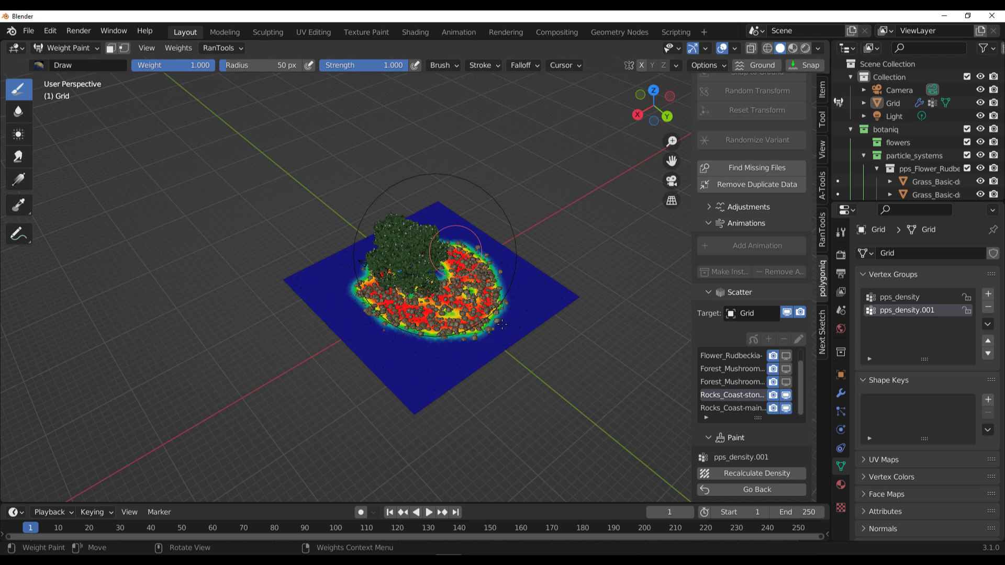
key(ctrl+Tab)
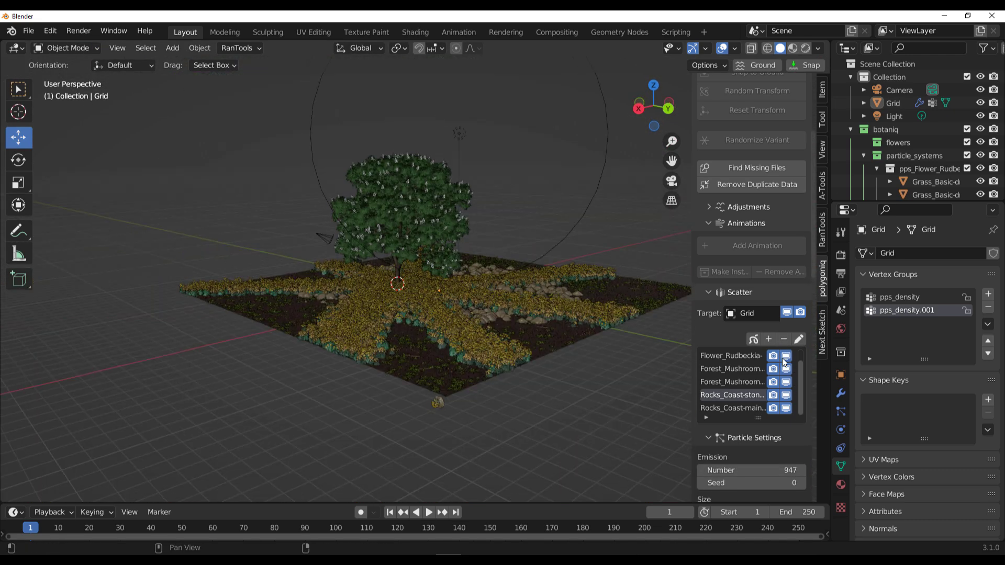
Step: Scatter the Zantedeschia bed (B) from botaniq's flowers category on the ground grid
click(768, 339)
click(793, 366)
click(738, 381)
click(774, 426)
click(510, 320)
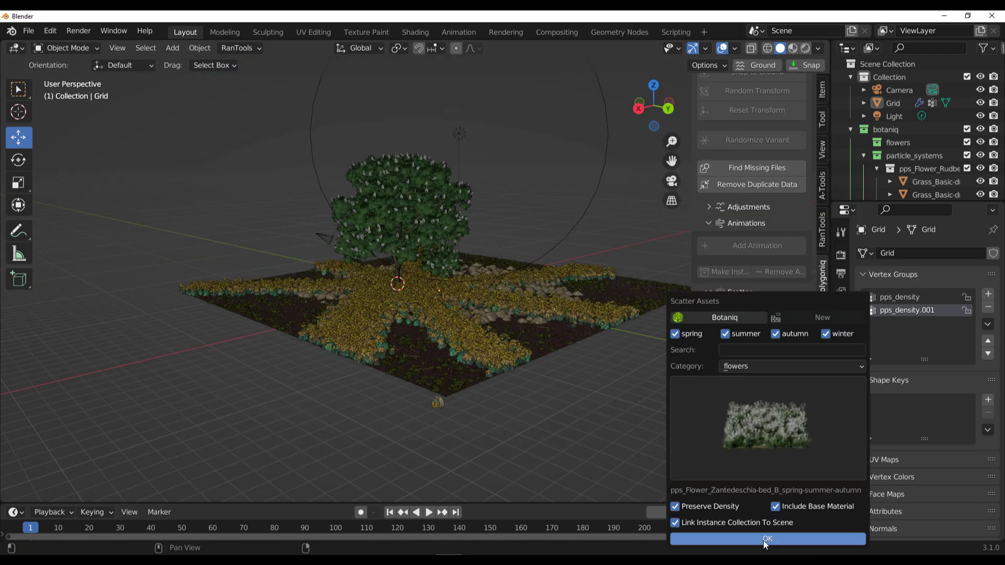
click(767, 539)
Step: Enlarge the particle system list and hide the Rudbeckia, mushroom and rock systems in the viewport, leaving the Zantedeschia flowers shown
drag(784, 418, 784, 483)
click(796, 369)
click(796, 381)
drag(796, 395, 796, 422)
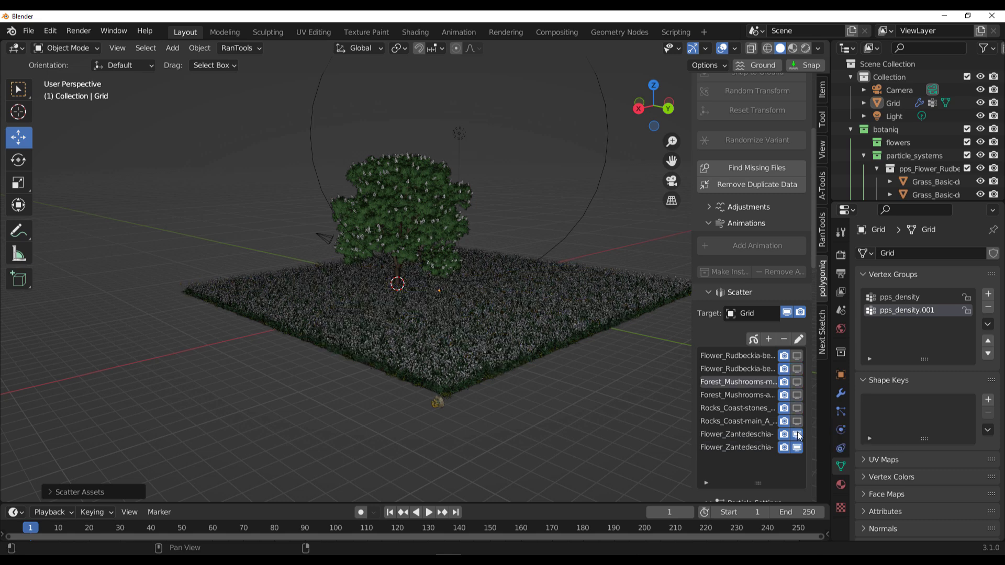
click(796, 434)
Step: Paint the Zantedeschia density in several strokes across the grid around the tree and return to Object Mode
scroll(779, 471, down, 10)
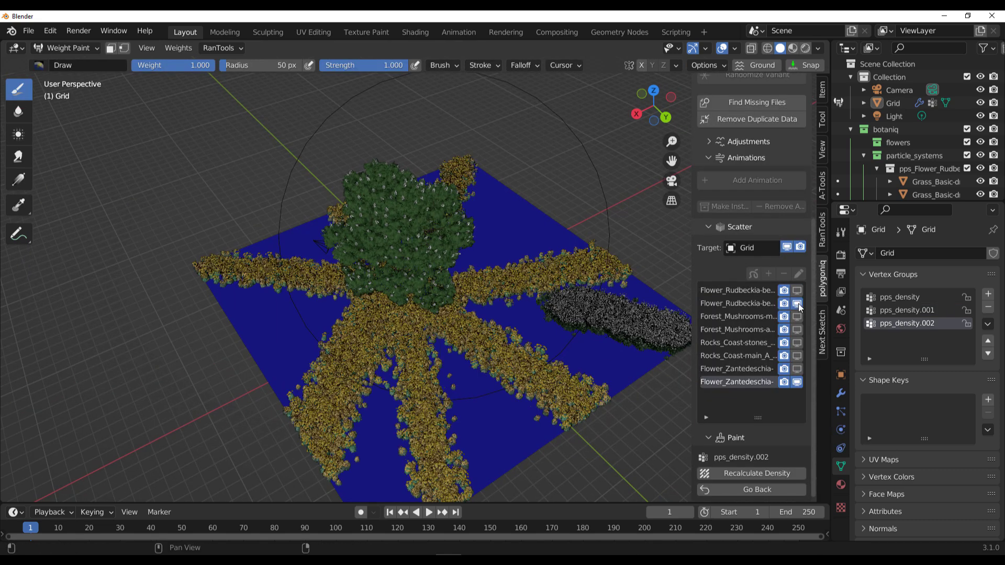
mouse_move(628, 325)
mouse_down()
mouse_move(450, 309)
mouse_move(623, 335)
mouse_move(471, 414)
mouse_up()
scroll(471, 367, down, 3)
middle_drag(434, 366, 581, 356)
mouse_move(335, 330)
mouse_down()
mouse_move(387, 356)
mouse_move(504, 328)
mouse_up()
mouse_move(515, 332)
middle_down()
mouse_move(456, 329)
mouse_move(522, 290)
middle_up()
click(757, 489)
Step: Show all the scattered particle systems in the viewport again and view the tree from near ground level
drag(797, 369, 796, 291)
middle_drag(385, 383, 381, 343)
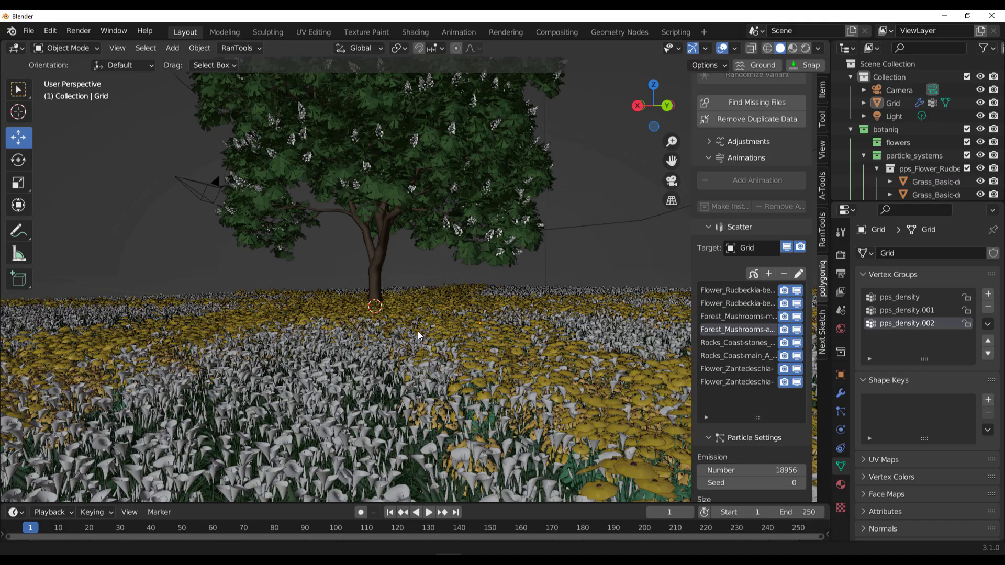
scroll(417, 331, down, 1)
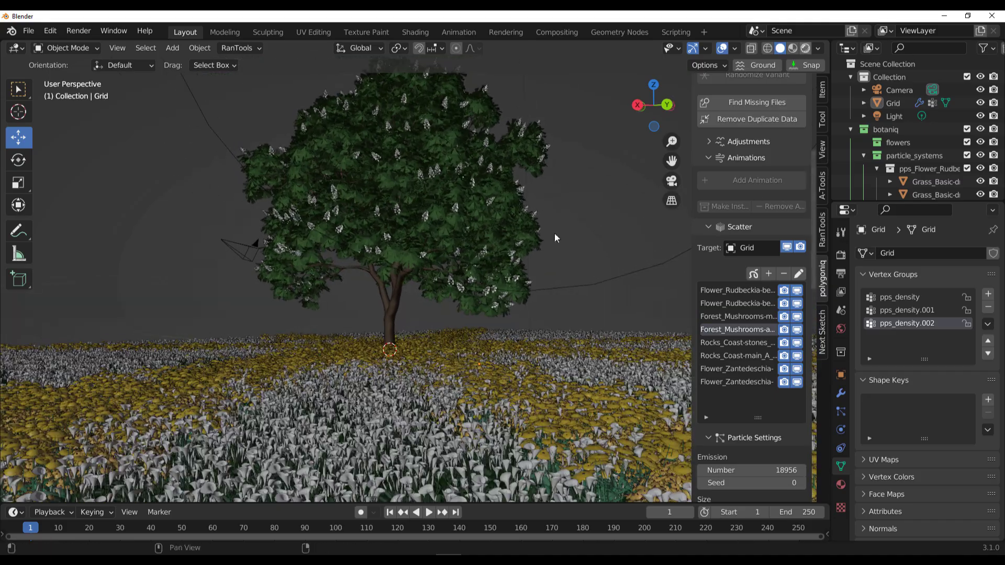
Step: Preview the scene in rendered shading with viewport denoising enabled, and duplicate the point light to the other side of the tree
key(z)
click(841, 256)
click(881, 392)
middle_drag(420, 397, 423, 390)
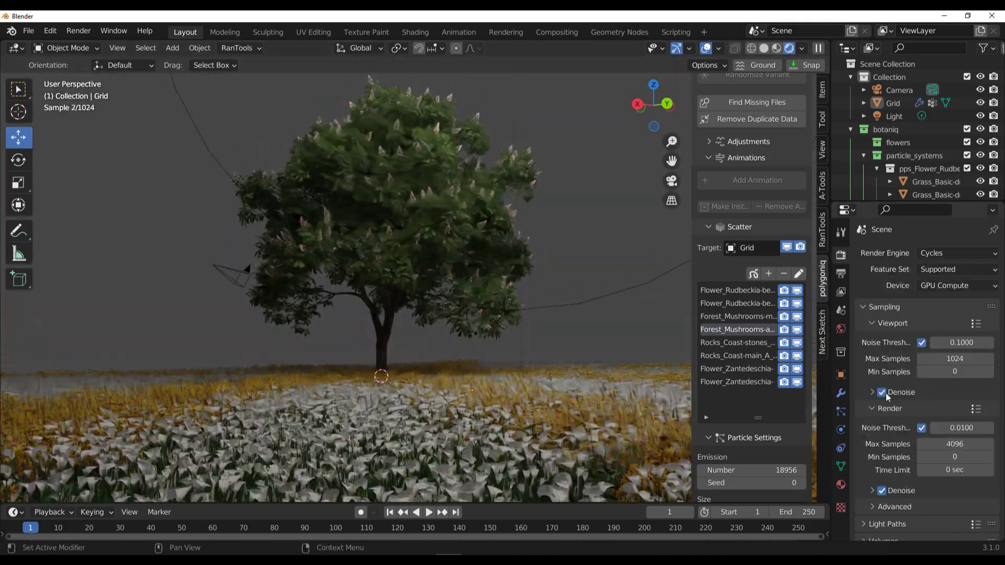
click(616, 293)
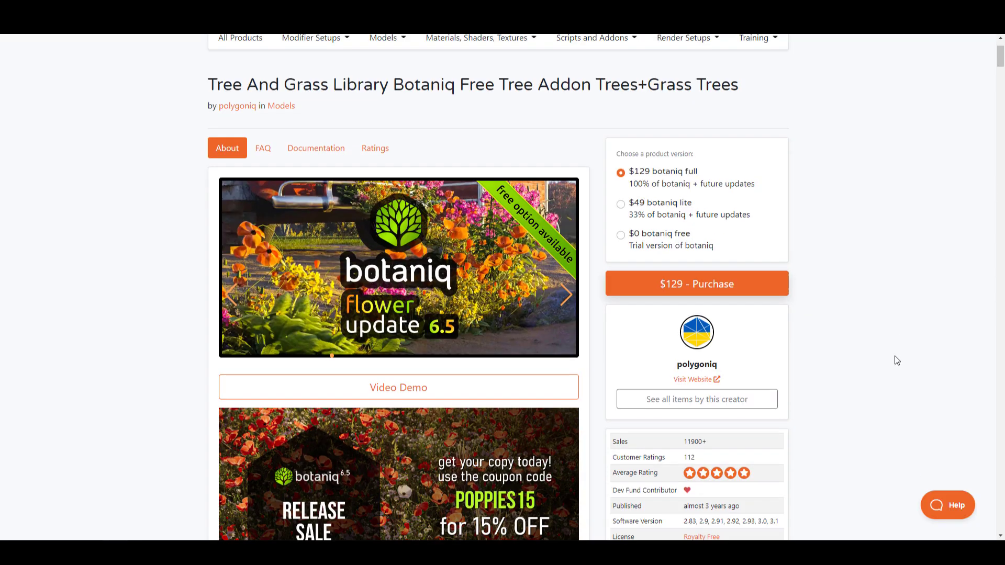
Step: Switch to the browser and look over the botaniq product page with its available versions
scroll(897, 360, down, 1)
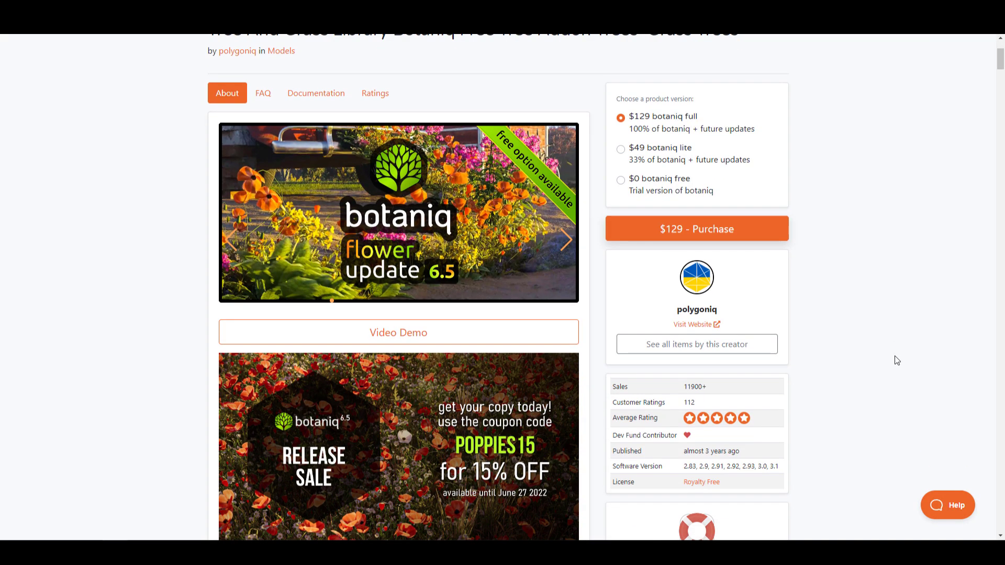